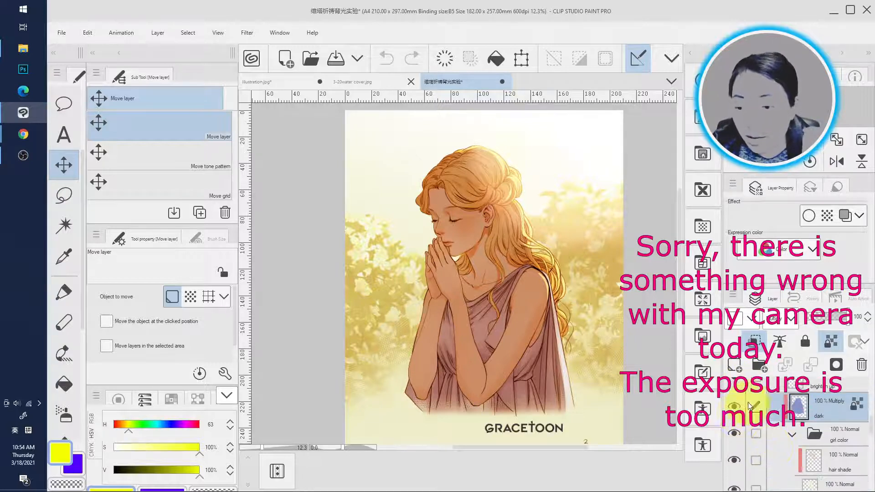
Hide the dark layer along with the plants and background layers at the bottom of the stack.
{"action": "left_click", "coordinate": [738, 405]}
{"action": "scroll", "coordinate": [751, 425], "scroll_direction": "down", "scroll_amount": 2}
{"action": "scroll", "coordinate": [751, 427], "scroll_direction": "down", "scroll_amount": 5}
{"action": "left_click", "coordinate": [733, 417]}
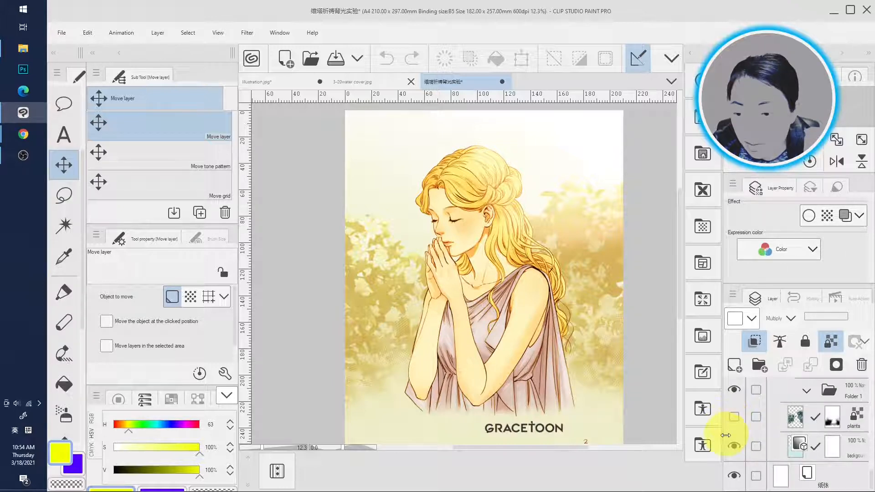
{"action": "left_click", "coordinate": [734, 447]}
Hide the Color balance 1, Layer 1 and Tone Curve 1 layers, briefly toggling the logotype2 layer off and back on.
{"action": "scroll", "coordinate": [770, 454], "scroll_direction": "up", "scroll_amount": 6}
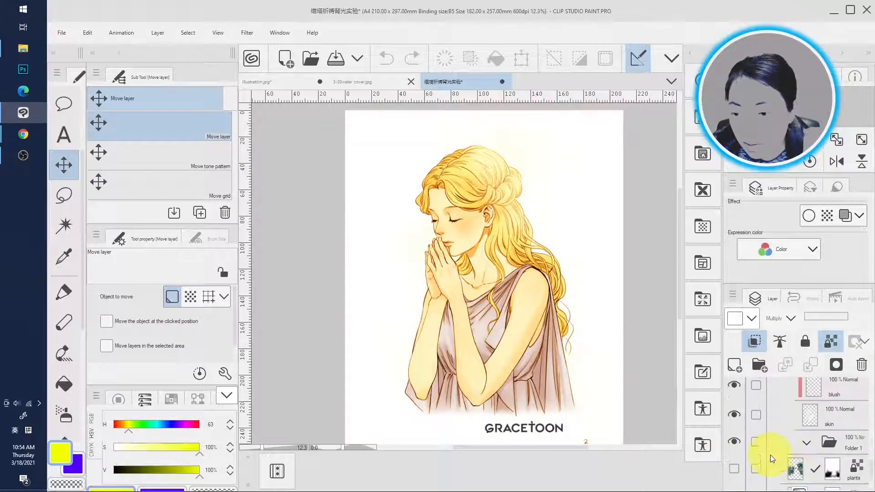
{"action": "scroll", "coordinate": [770, 455], "scroll_direction": "up", "scroll_amount": 3}
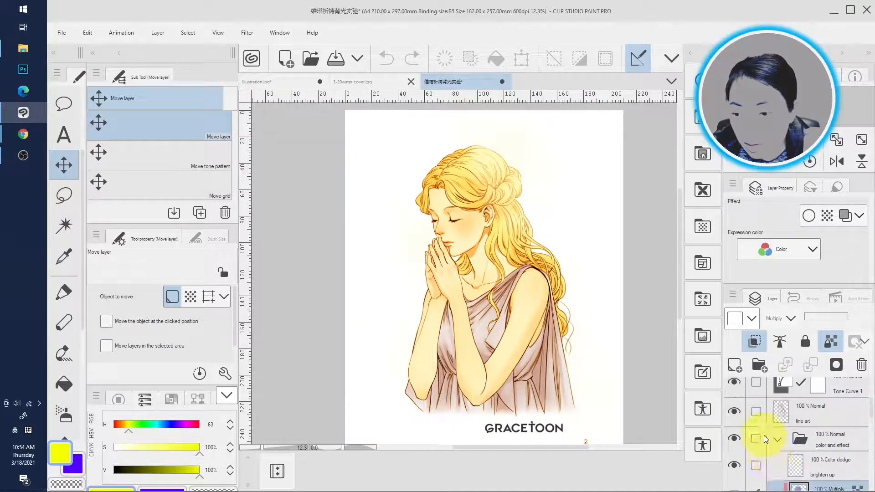
{"action": "scroll", "coordinate": [736, 421], "scroll_direction": "up", "scroll_amount": 1}
{"action": "left_click", "coordinate": [734, 384]}
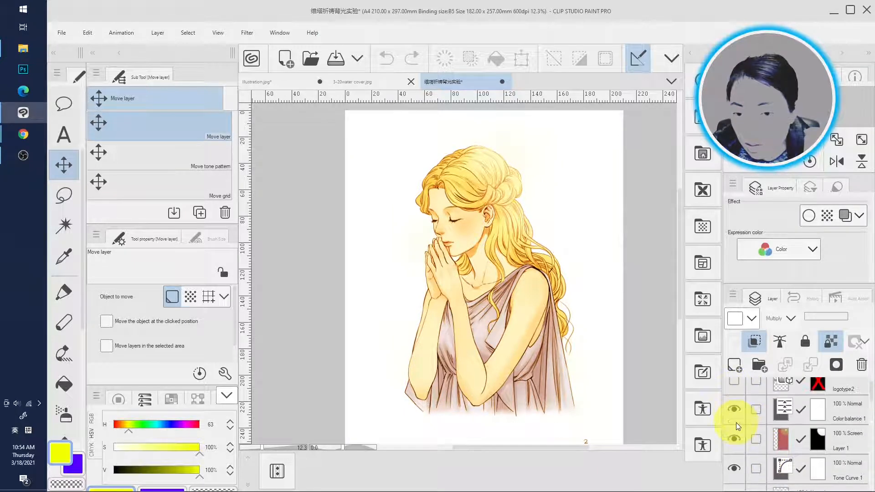
{"action": "left_click", "coordinate": [735, 411]}
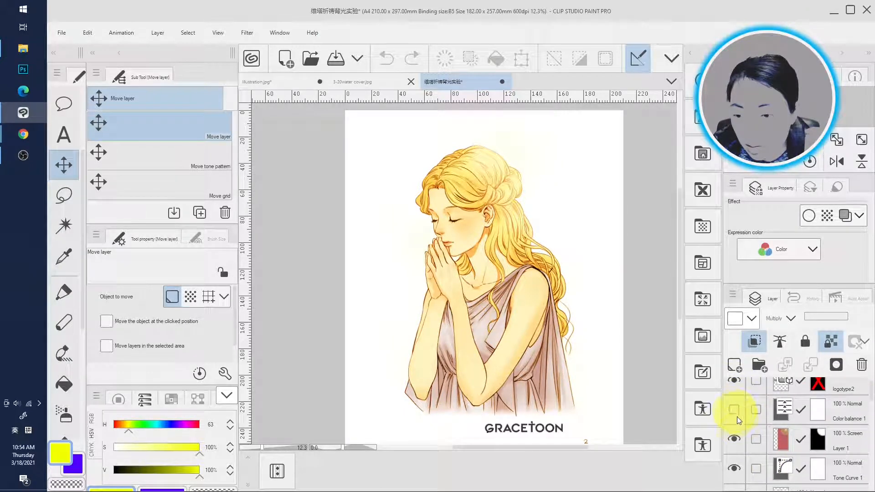
{"action": "left_click", "coordinate": [737, 436]}
{"action": "left_click", "coordinate": [735, 469]}
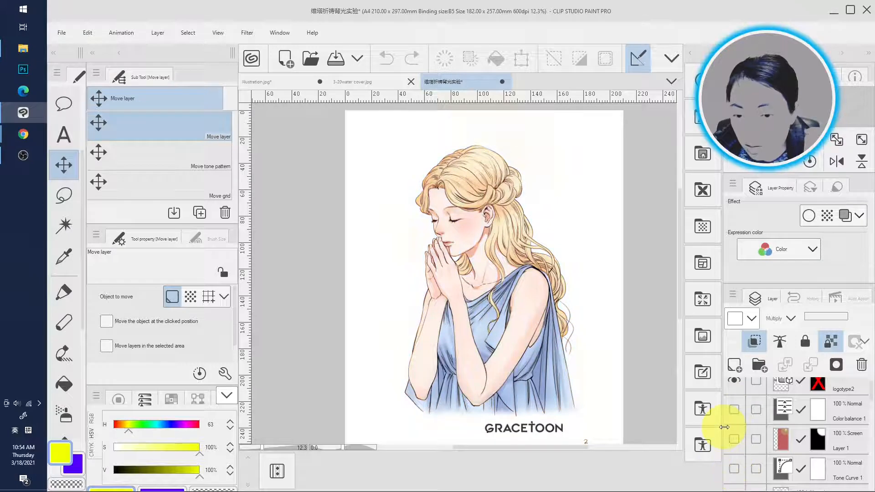
Show the dark layer above the girl color folder.
{"action": "scroll", "coordinate": [781, 448], "scroll_direction": "down", "scroll_amount": 5}
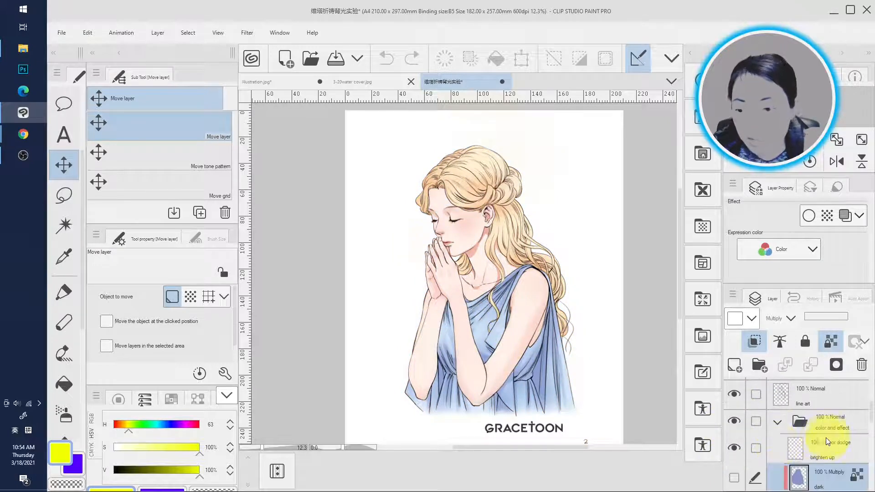
{"action": "scroll", "coordinate": [822, 437], "scroll_direction": "down", "scroll_amount": 2}
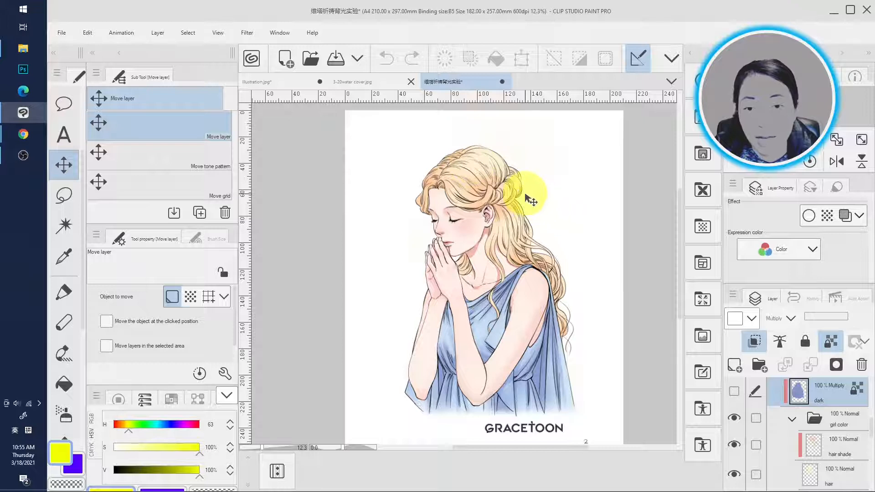
{"action": "left_click", "coordinate": [734, 390]}
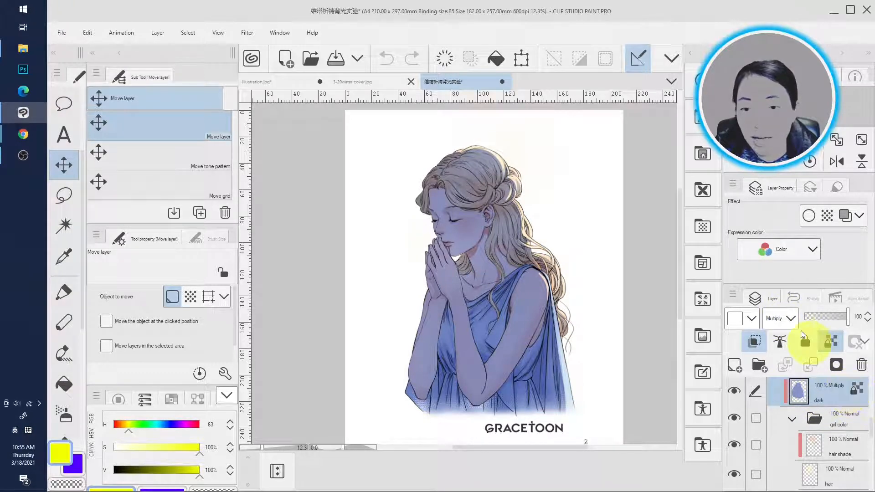
Set the dark layer's blending mode to Normal and sample its flat blue as the drawing color with the Eyedropper.
{"action": "left_click", "coordinate": [793, 319]}
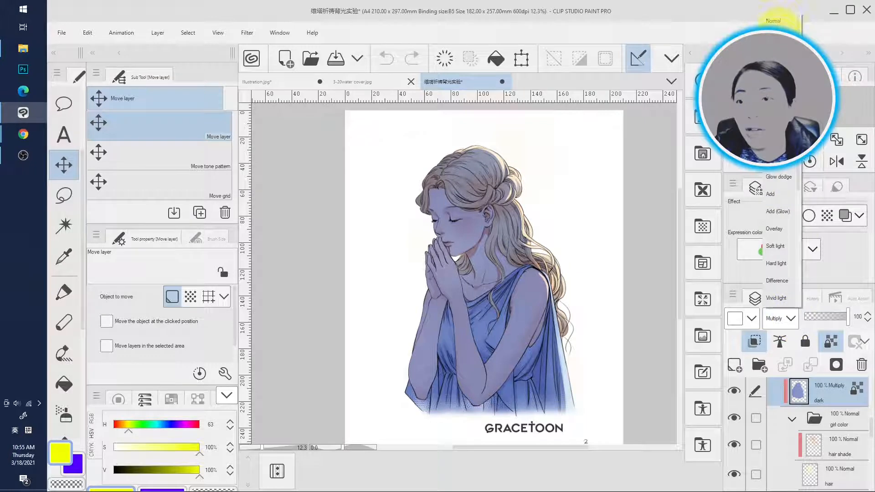
{"action": "left_click", "coordinate": [778, 21]}
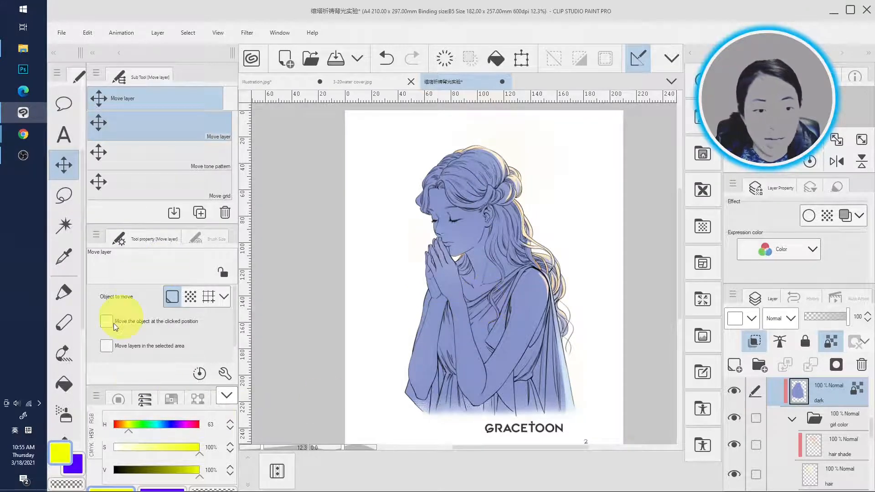
{"action": "left_click", "coordinate": [64, 256]}
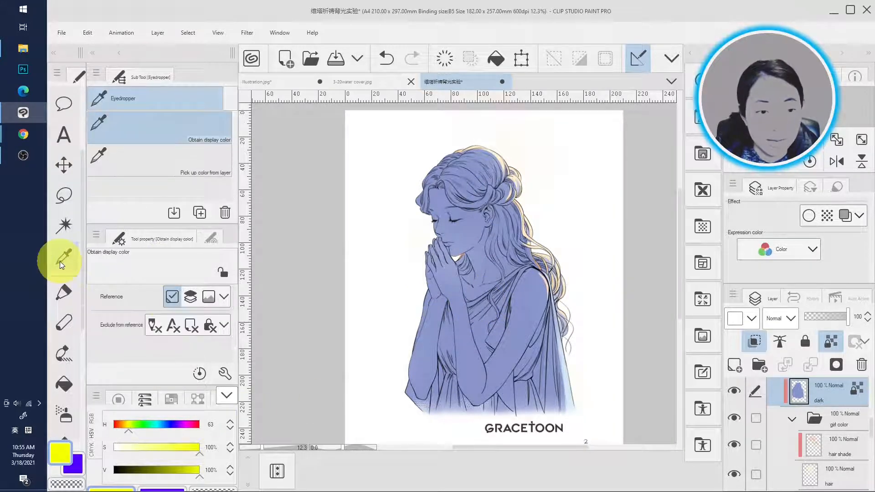
{"action": "left_click", "coordinate": [434, 327]}
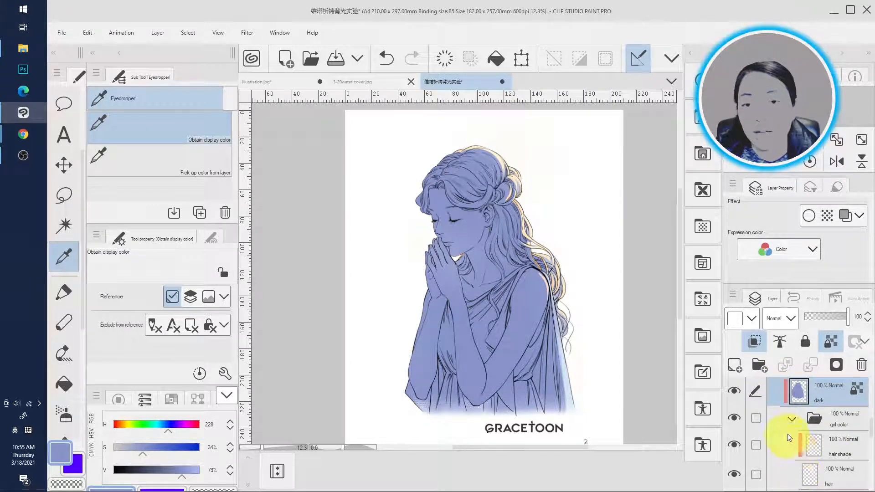
Turn off Clip to Layer Below on the dark layer to inspect its full painted shape, and clip it again.
{"action": "left_click_drag", "start_coordinate": [794, 451], "coordinate": [798, 406]}
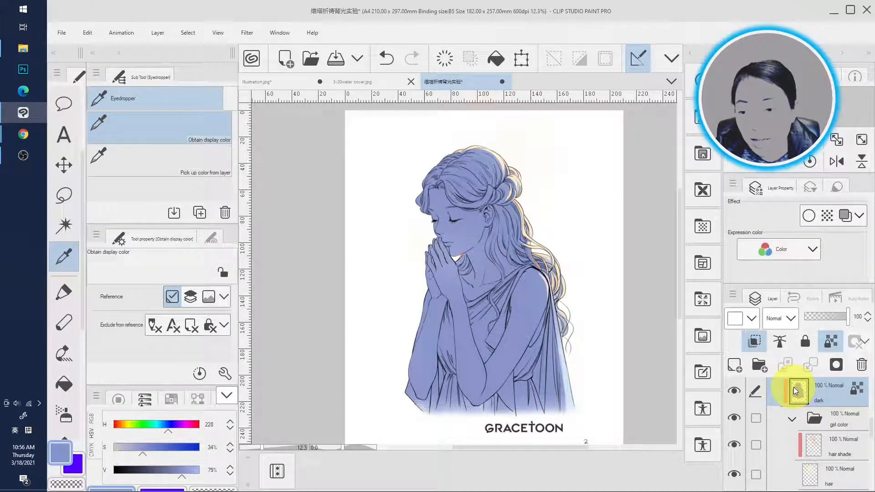
{"action": "right_click", "coordinate": [793, 387]}
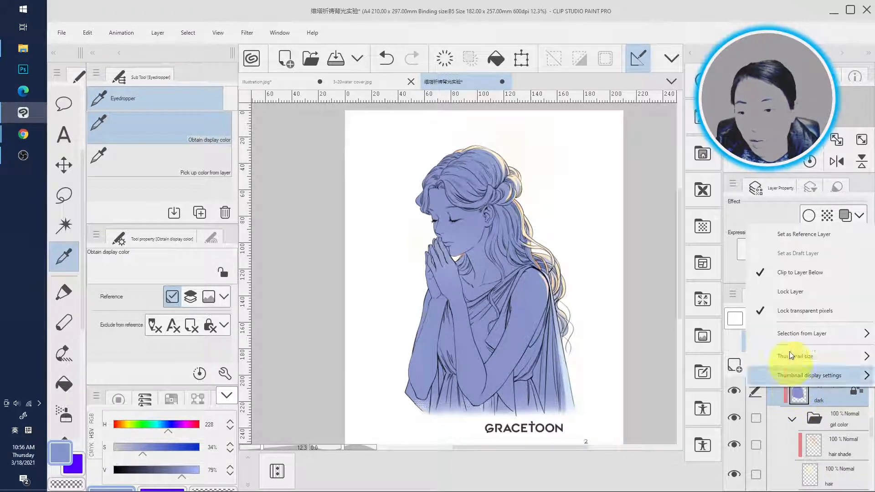
{"action": "left_click", "coordinate": [788, 274]}
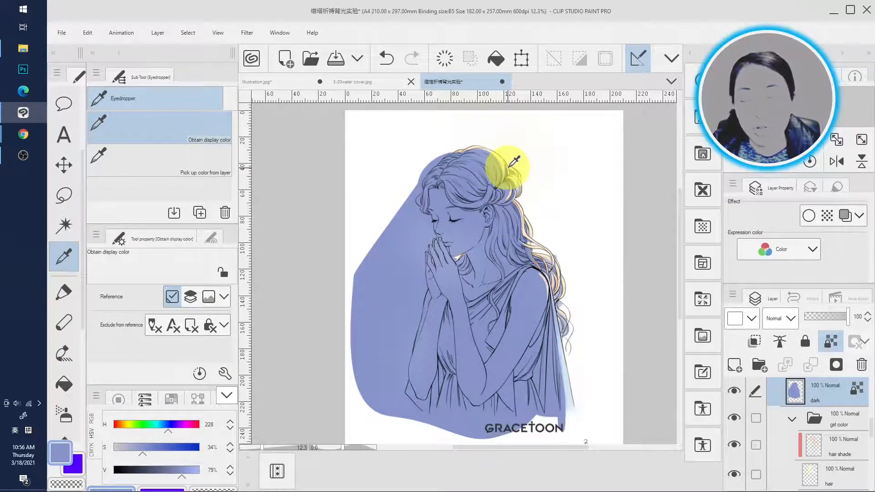
{"action": "scroll", "coordinate": [511, 160], "scroll_direction": "up", "scroll_amount": 1}
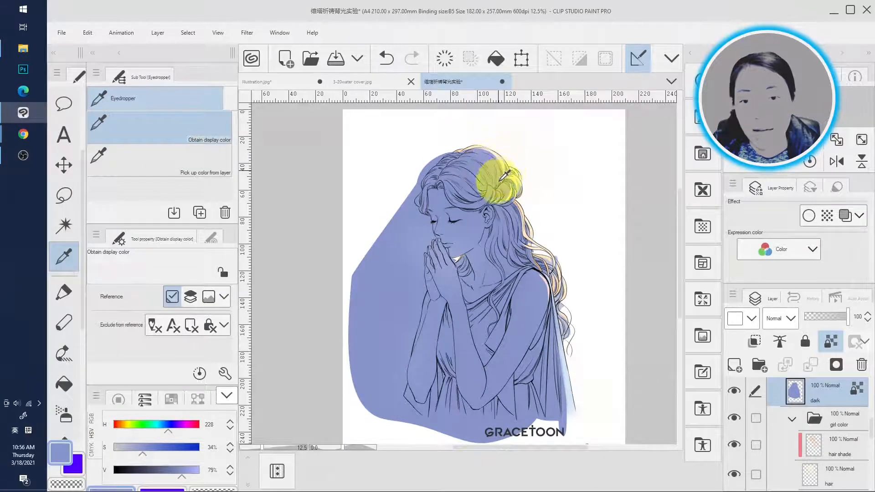
{"action": "scroll", "coordinate": [506, 156], "scroll_direction": "up", "scroll_amount": 1}
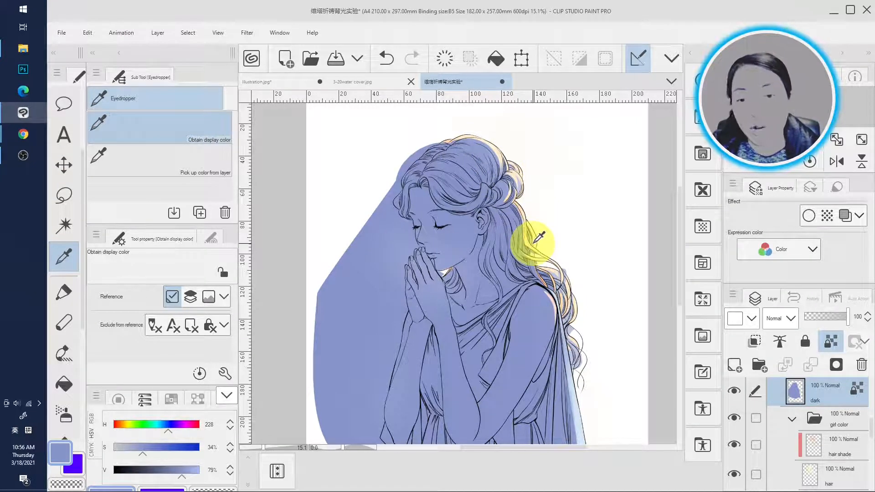
{"action": "scroll", "coordinate": [509, 227], "scroll_direction": "down", "scroll_amount": 2}
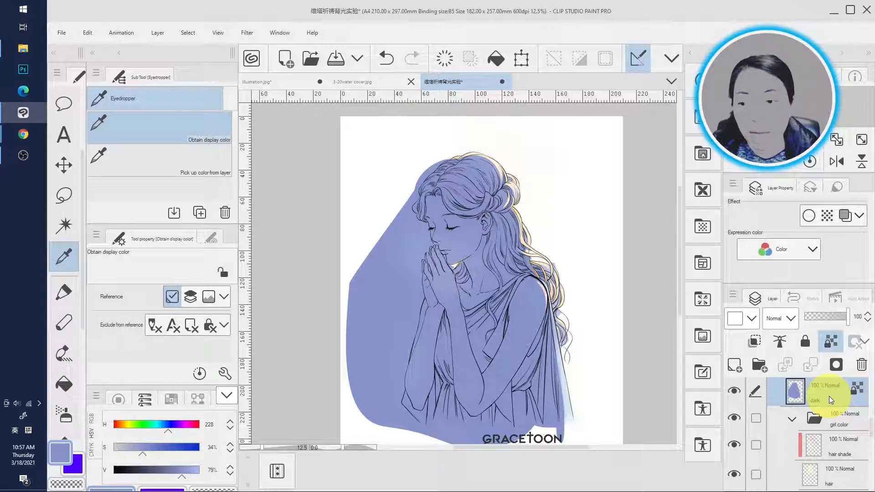
{"action": "left_click", "coordinate": [755, 342]}
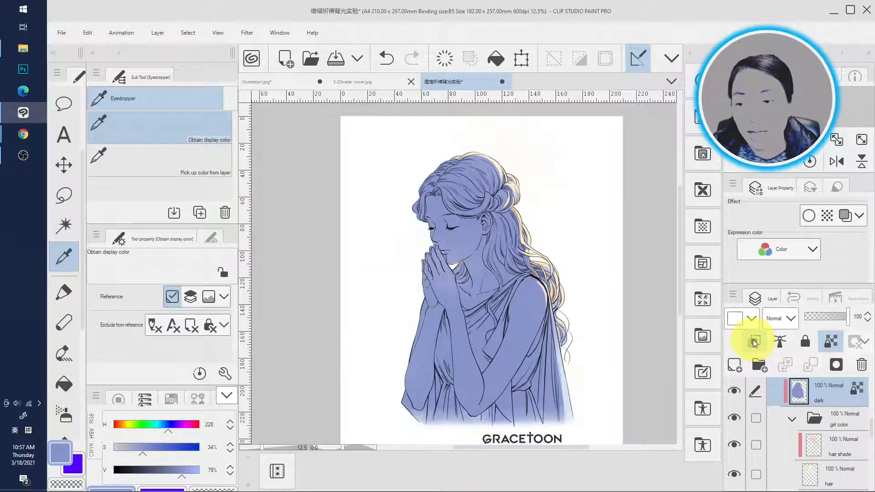
{"action": "right_click", "coordinate": [802, 387]}
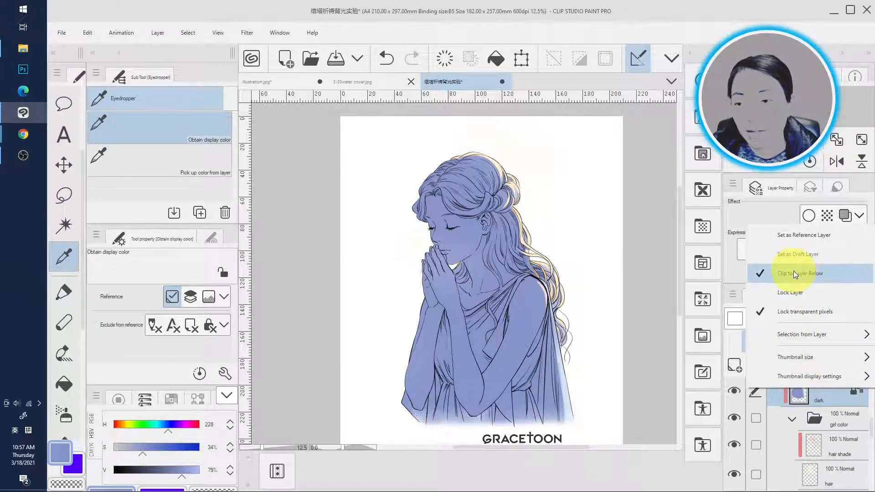
{"action": "left_click", "coordinate": [645, 373]}
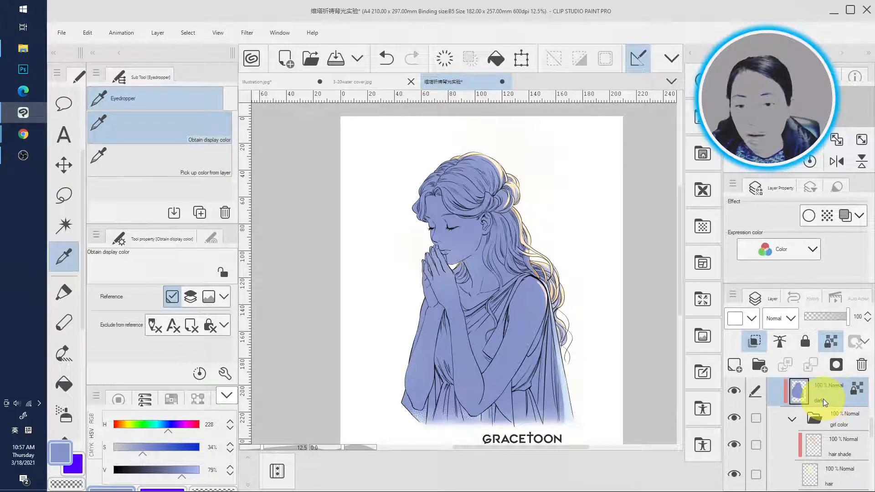
Set the dark layer's blending mode to Multiply, comparing it once against Normal.
{"action": "left_click", "coordinate": [791, 321]}
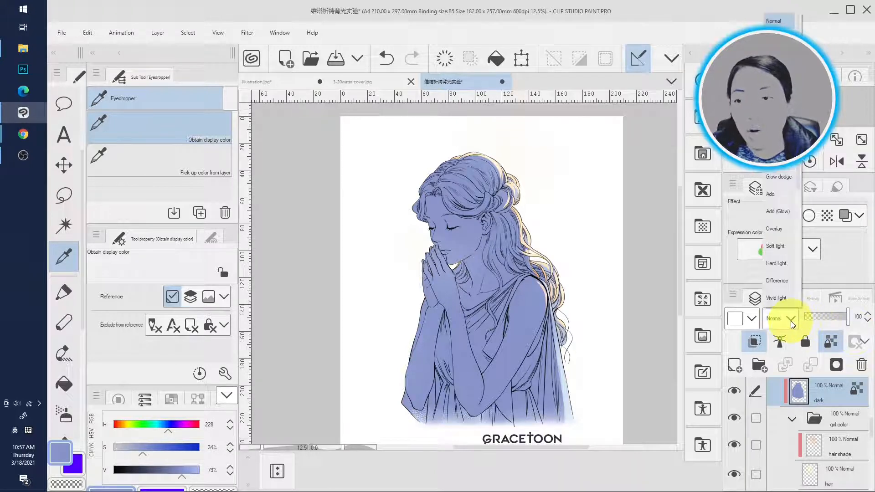
{"action": "left_click", "coordinate": [775, 56]}
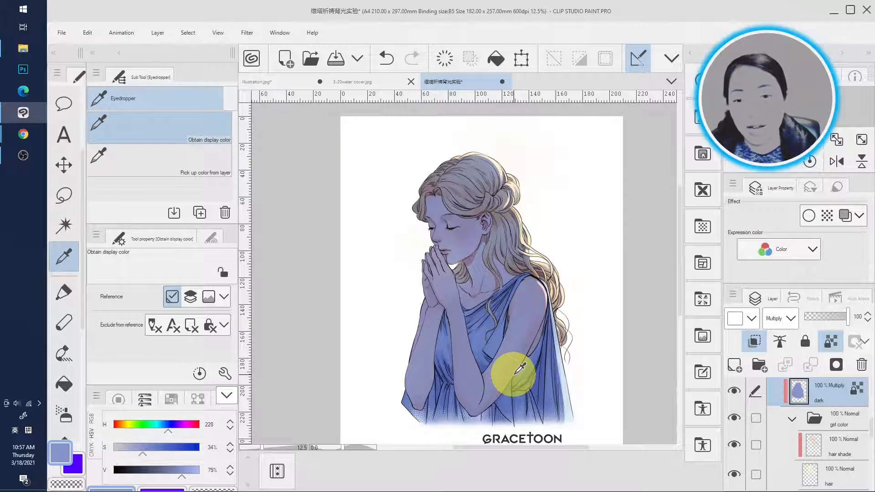
{"action": "left_click", "coordinate": [788, 321]}
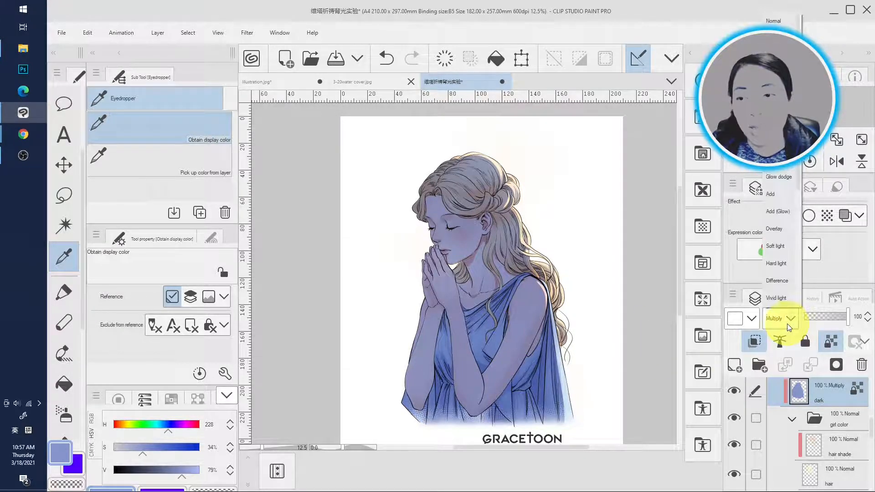
{"action": "left_click", "coordinate": [788, 21]}
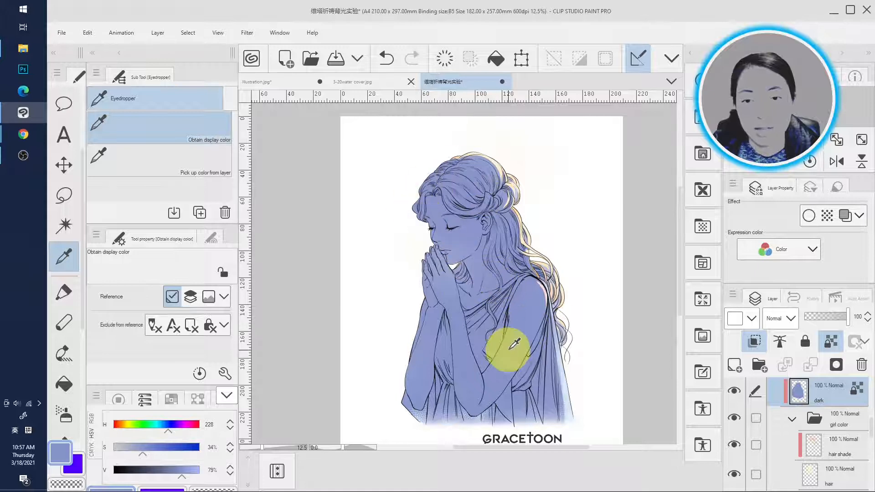
{"action": "left_click", "coordinate": [779, 326]}
{"action": "left_click", "coordinate": [776, 56]}
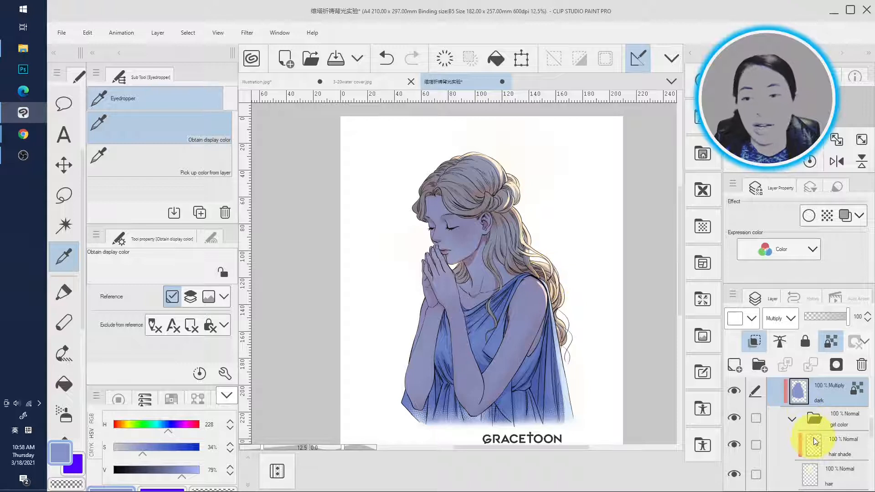
Show the plants and background layers in Folder 1.
{"action": "scroll", "coordinate": [811, 408], "scroll_direction": "down", "scroll_amount": 5}
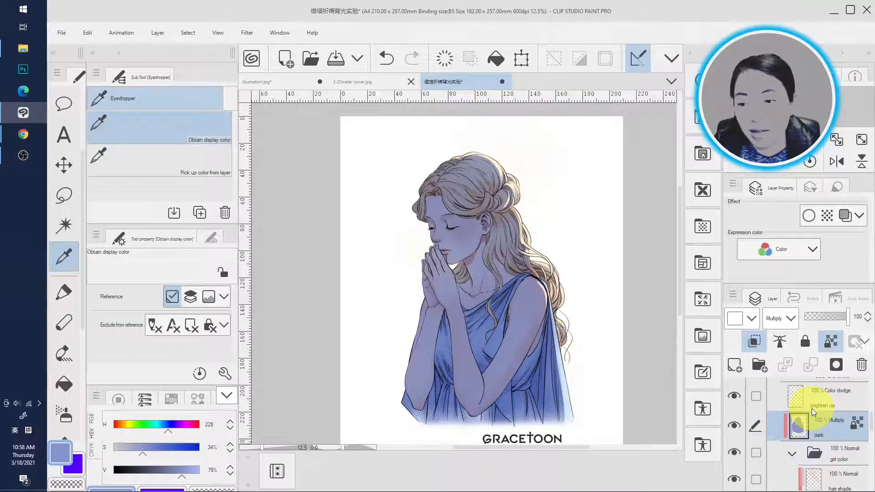
{"action": "scroll", "coordinate": [811, 408], "scroll_direction": "down", "scroll_amount": 4}
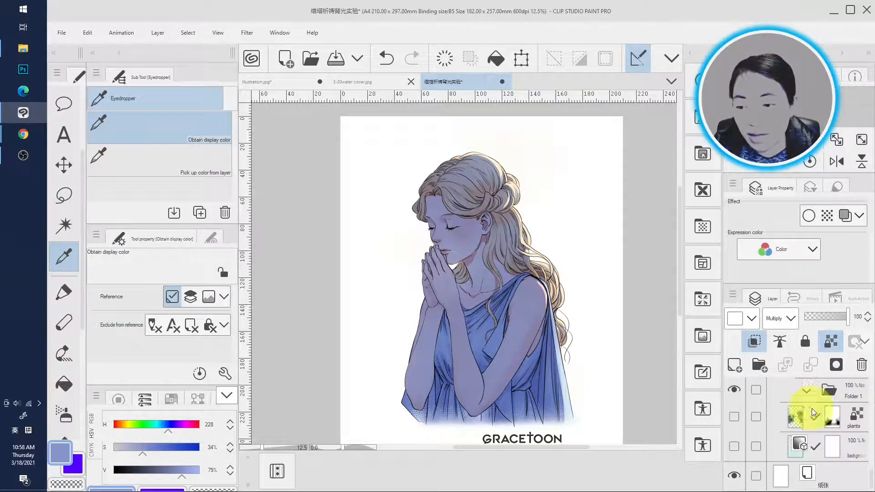
{"action": "left_click", "coordinate": [734, 418]}
{"action": "left_click", "coordinate": [735, 445]}
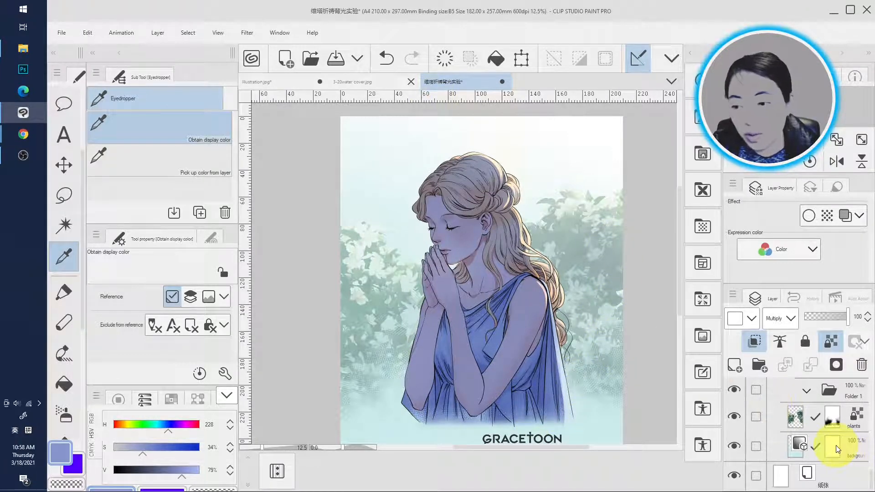
Show the Tone Curve 1 correction layer above the line art.
{"action": "scroll", "coordinate": [836, 446], "scroll_direction": "up", "scroll_amount": 1}
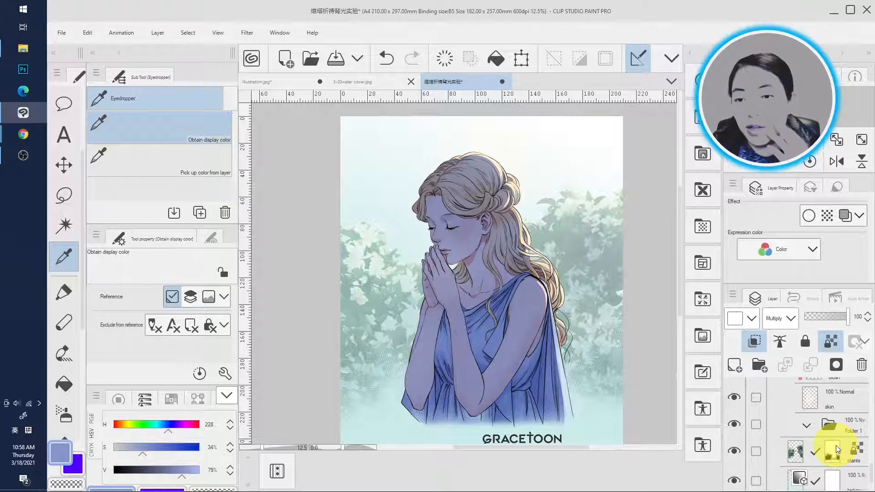
{"action": "scroll", "coordinate": [836, 444], "scroll_direction": "down", "scroll_amount": 1}
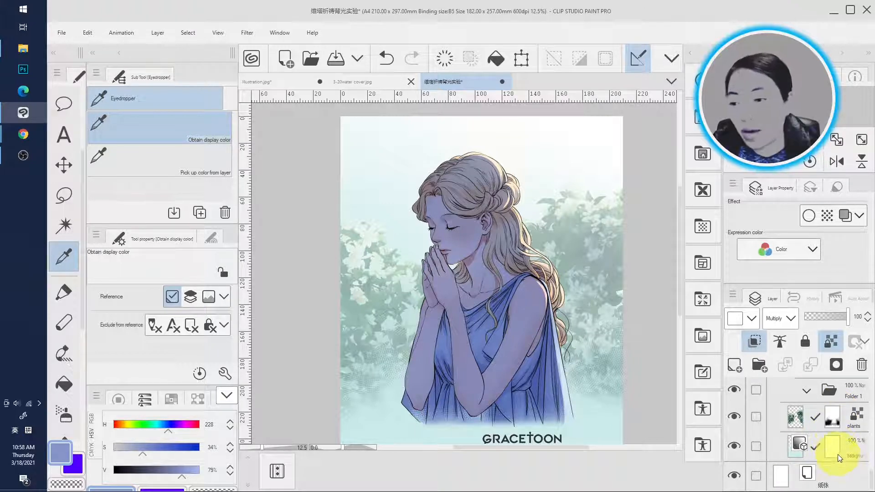
{"action": "scroll", "coordinate": [840, 455], "scroll_direction": "up", "scroll_amount": 5}
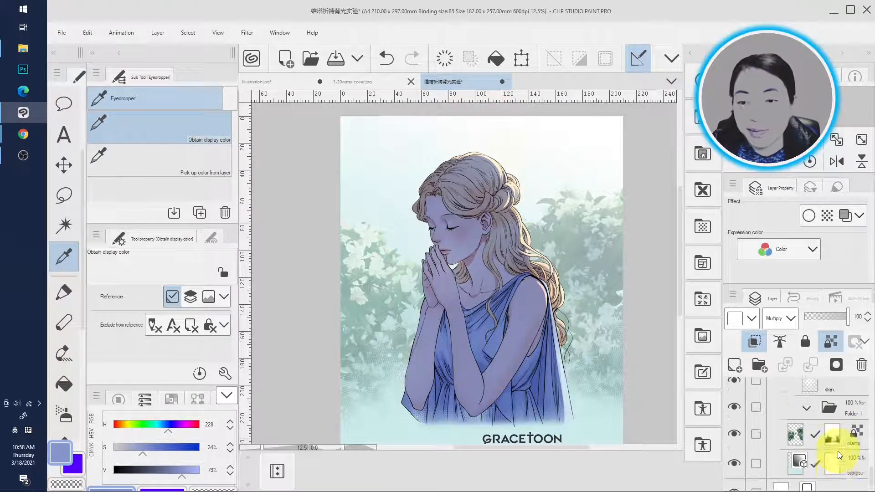
{"action": "scroll", "coordinate": [837, 451], "scroll_direction": "up", "scroll_amount": 5}
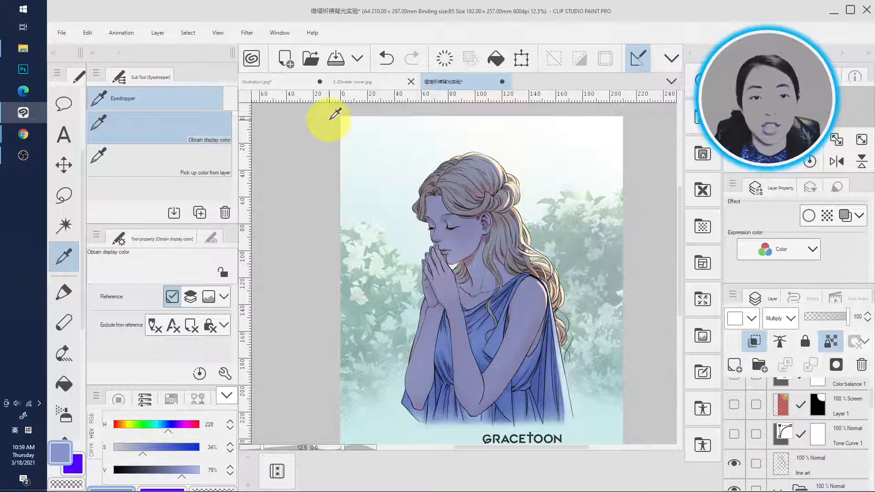
{"action": "left_click", "coordinate": [736, 434]}
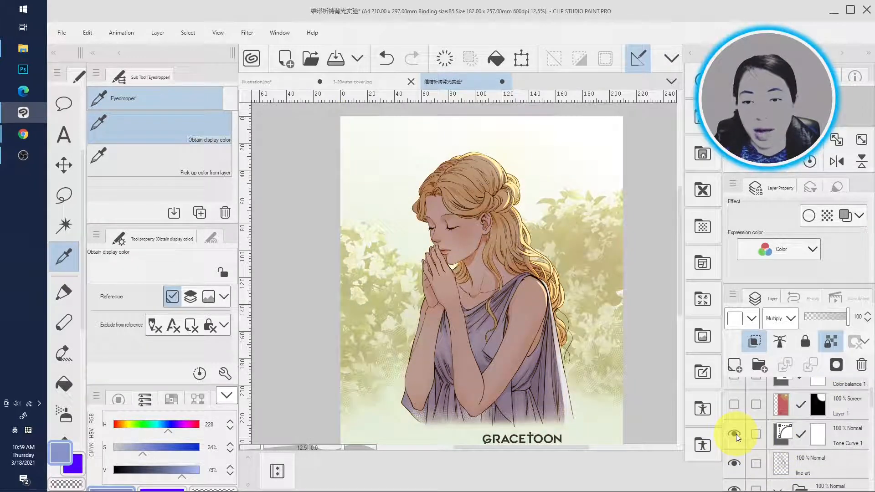
Start a new Tone Curve correction layer above Tone Curve 1, look at its Red and Blue channels, and cancel it.
{"action": "left_click", "coordinate": [833, 439]}
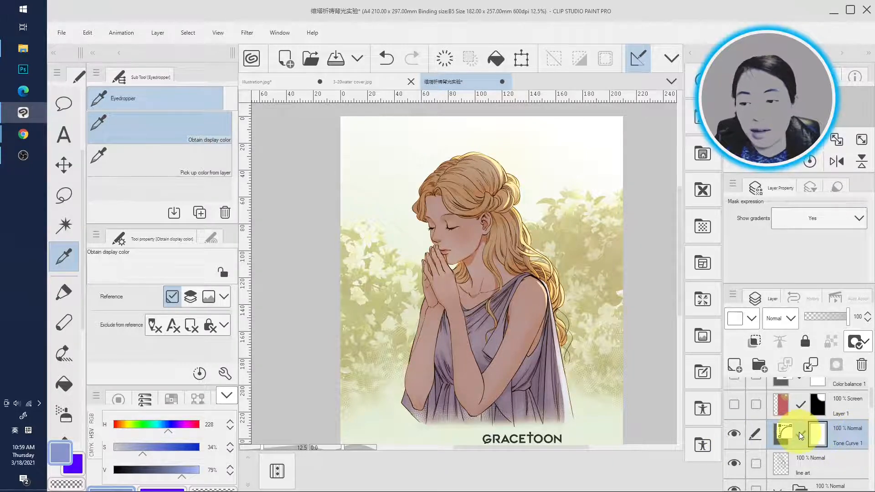
{"action": "left_click", "coordinate": [821, 438]}
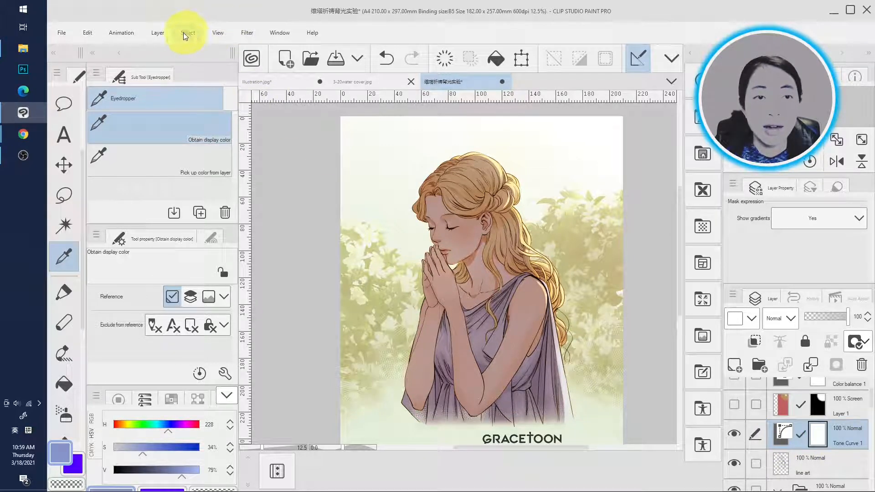
{"action": "left_click", "coordinate": [165, 34]}
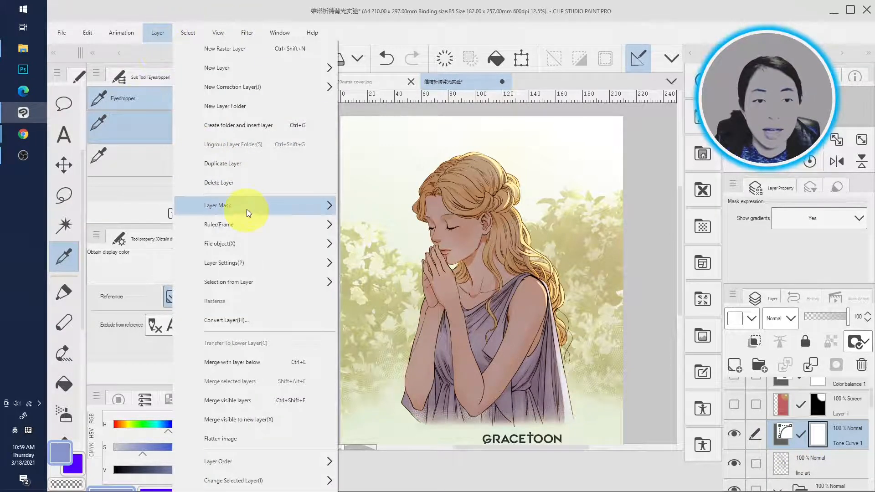
{"action": "mouse_move", "coordinate": [255, 92]}
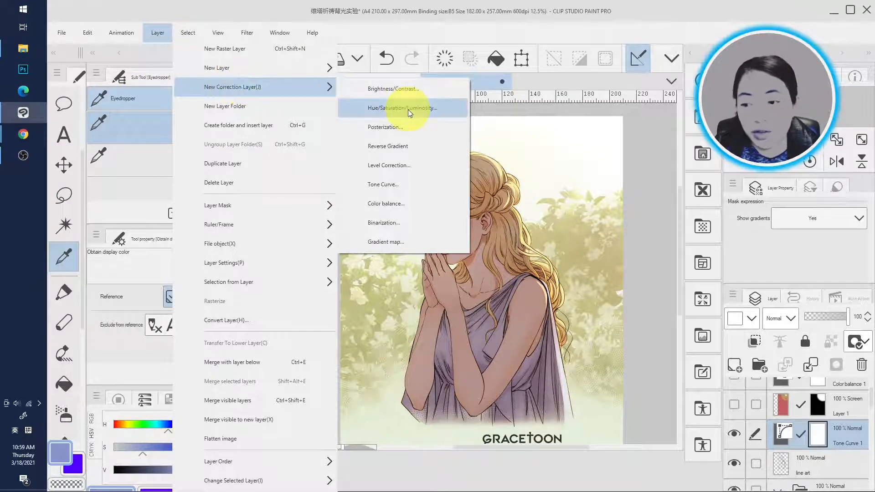
{"action": "left_click", "coordinate": [410, 185]}
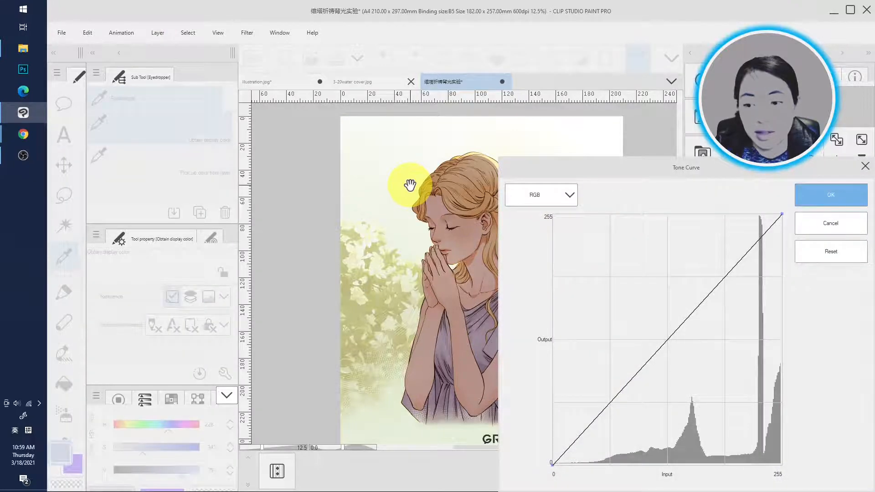
{"action": "left_click_drag", "start_coordinate": [729, 177], "coordinate": [412, 141]}
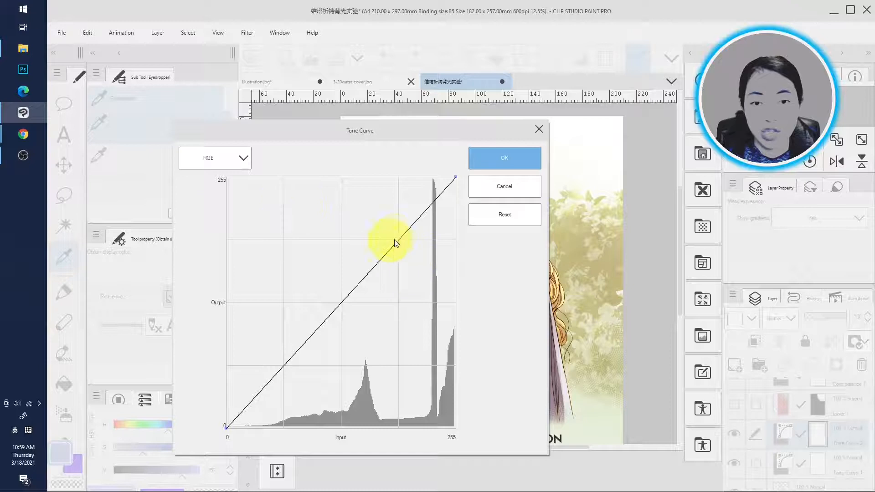
{"action": "left_click", "coordinate": [246, 160]}
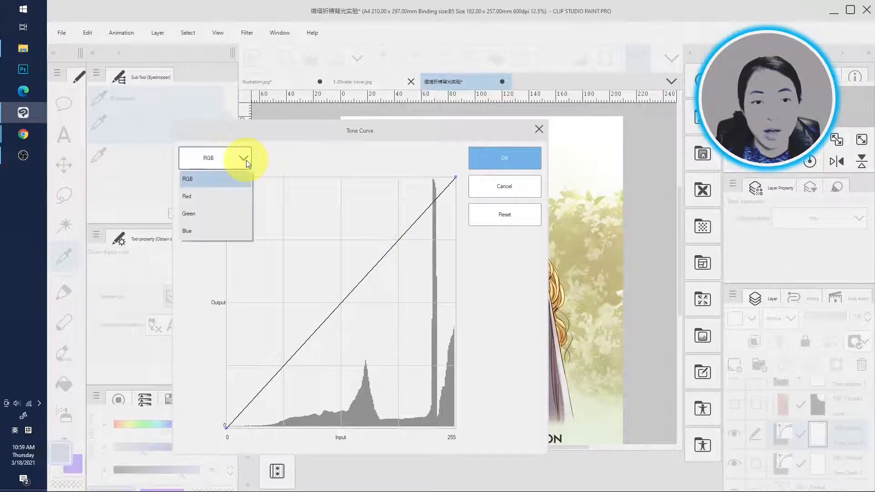
{"action": "left_click", "coordinate": [231, 194]}
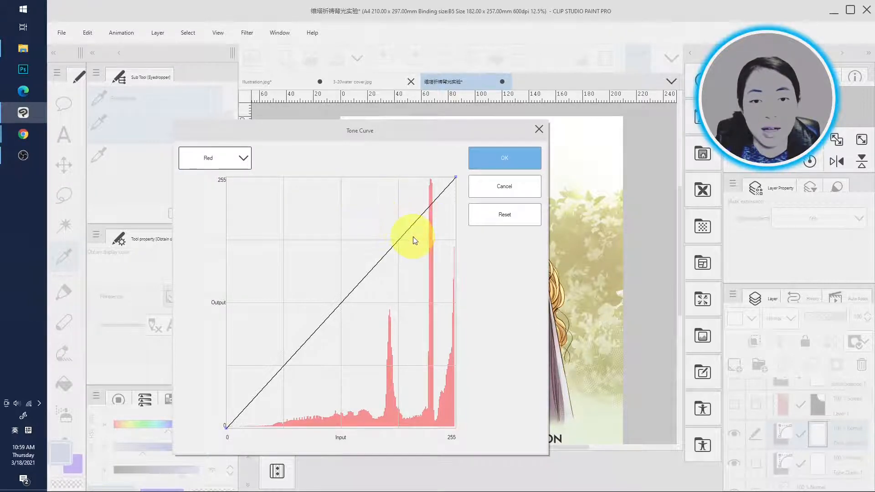
{"action": "left_click", "coordinate": [244, 159]}
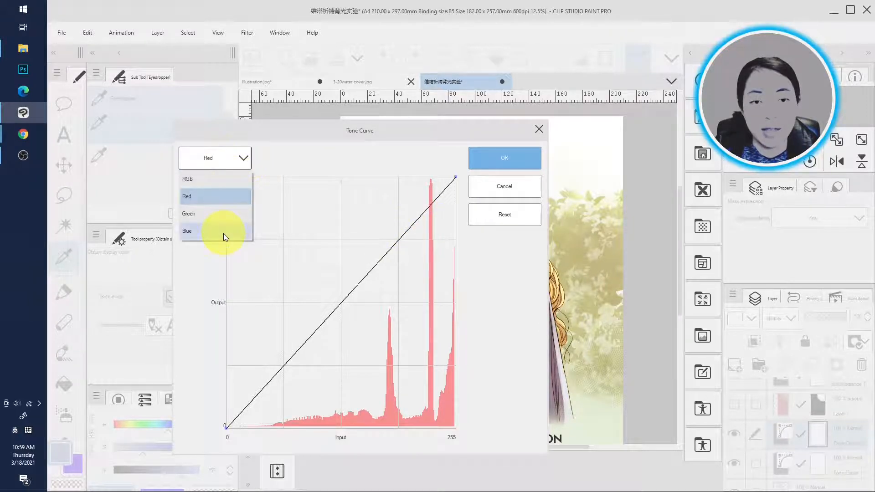
{"action": "left_click", "coordinate": [223, 233]}
{"action": "left_click", "coordinate": [539, 130]}
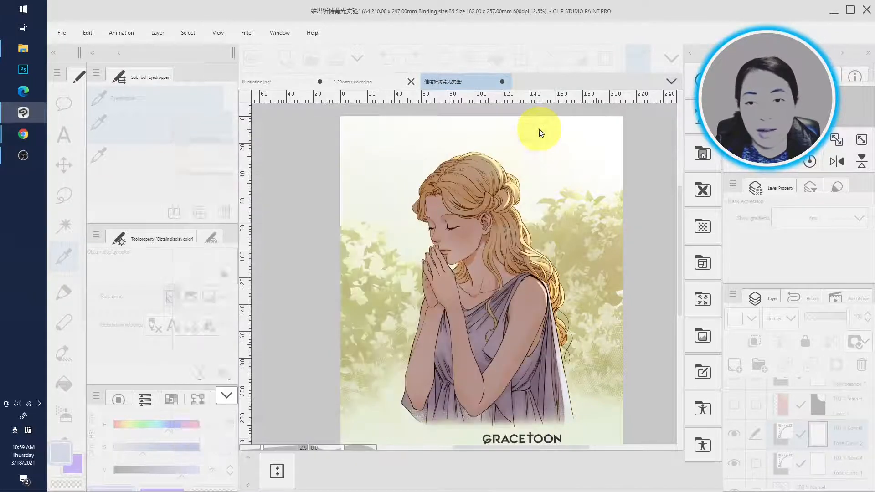
Open the settings of the existing Tone Curve 1 layer and examine its Red channel curve.
{"action": "left_click", "coordinate": [780, 436]}
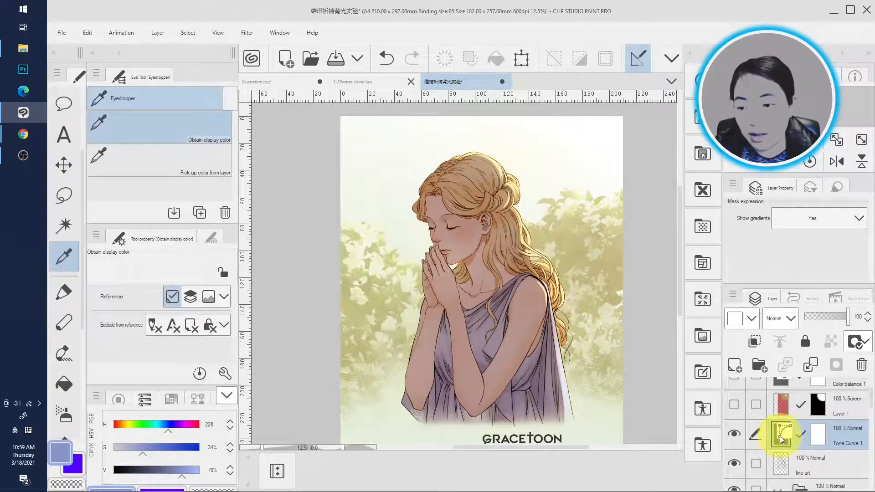
{"action": "double_click", "coordinate": [780, 436]}
{"action": "left_click_drag", "start_coordinate": [442, 140], "coordinate": [455, 242]}
{"action": "left_click", "coordinate": [250, 266]}
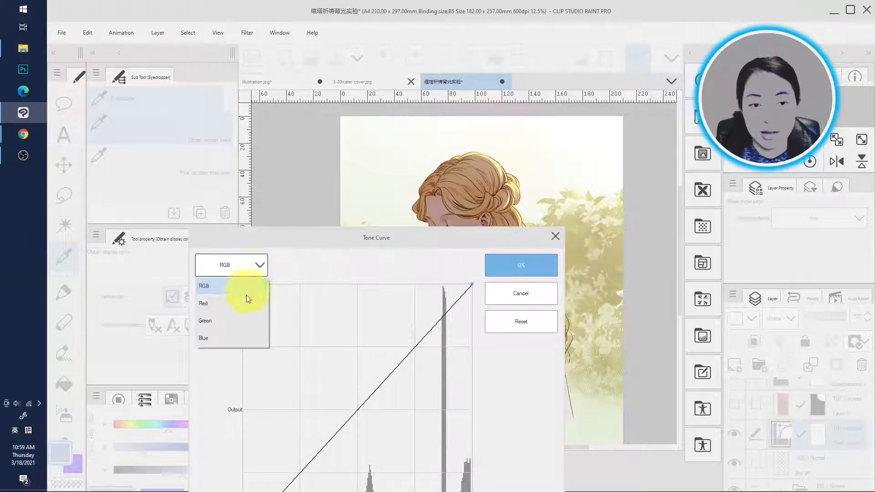
{"action": "left_click", "coordinate": [245, 300]}
{"action": "left_click_drag", "start_coordinate": [404, 239], "coordinate": [755, 109]}
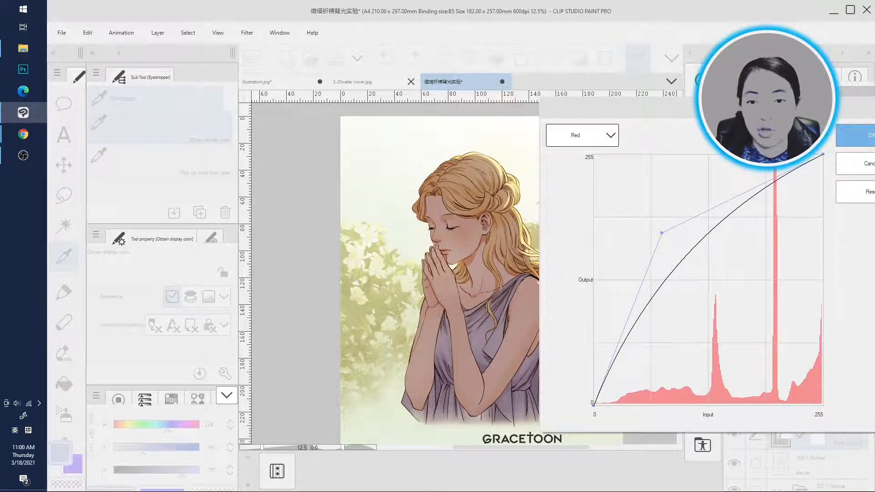
{"action": "left_click_drag", "start_coordinate": [754, 111], "coordinate": [279, 110]}
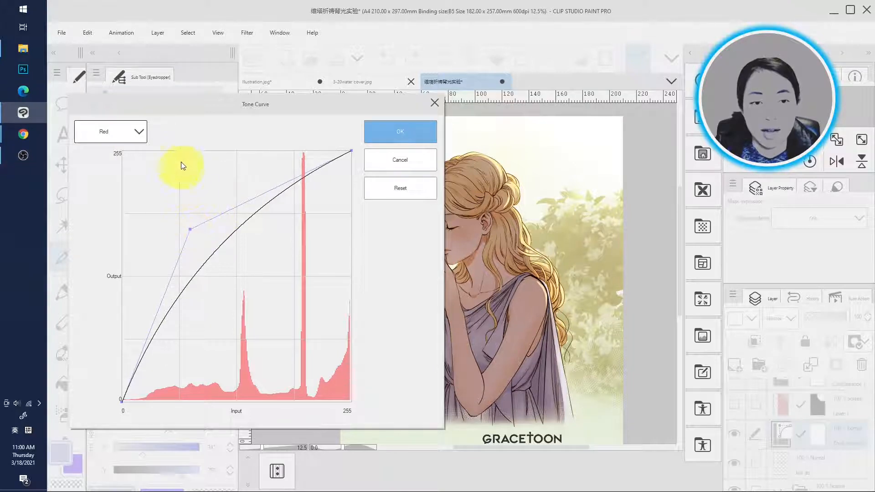
Examine the Green and Blue channel curves of Tone Curve 1 and close its settings.
{"action": "left_click", "coordinate": [135, 128]}
{"action": "left_click", "coordinate": [124, 186]}
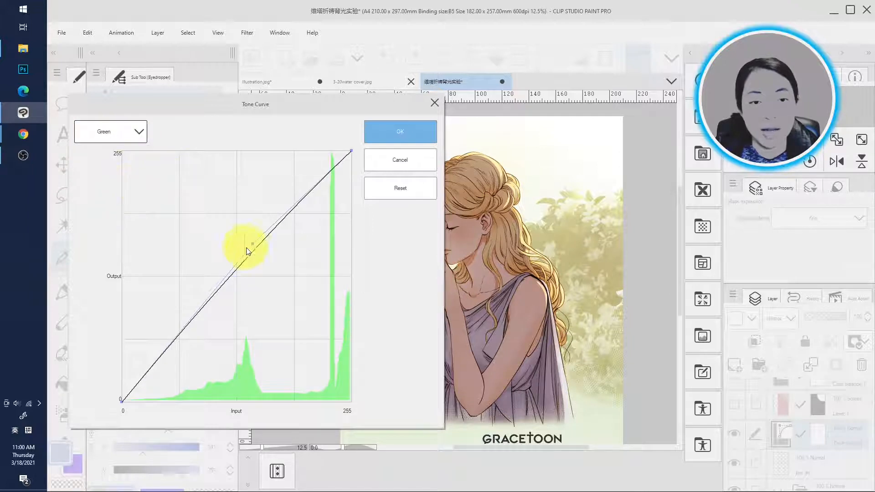
{"action": "left_click", "coordinate": [138, 131]}
{"action": "left_click", "coordinate": [116, 207]}
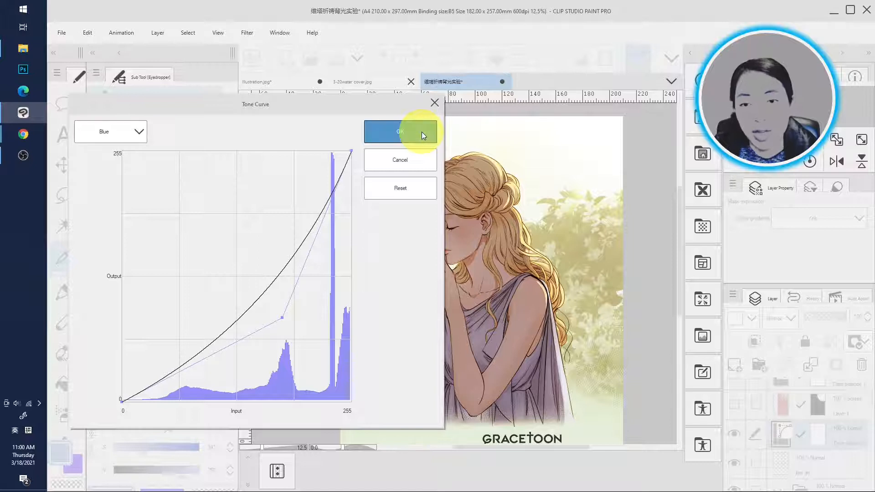
{"action": "left_click", "coordinate": [422, 132]}
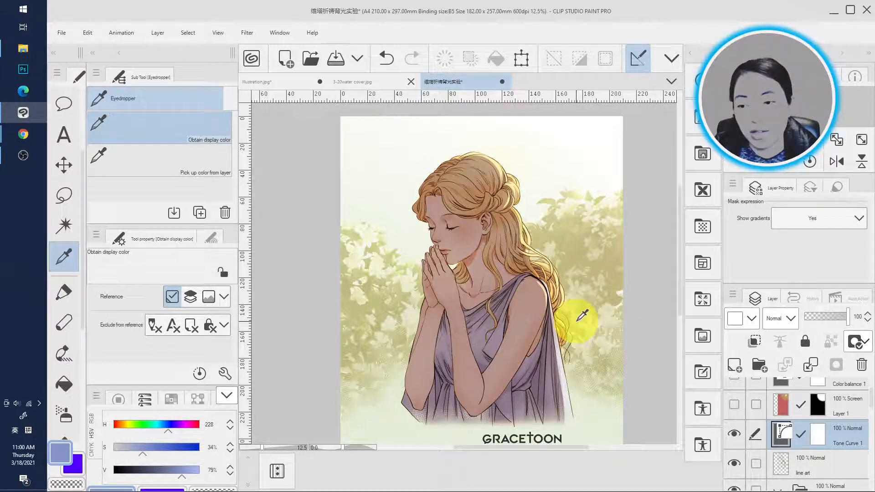
Show the Color balance 1 correction layer and select it.
{"action": "scroll", "coordinate": [789, 437], "scroll_direction": "up", "scroll_amount": 1}
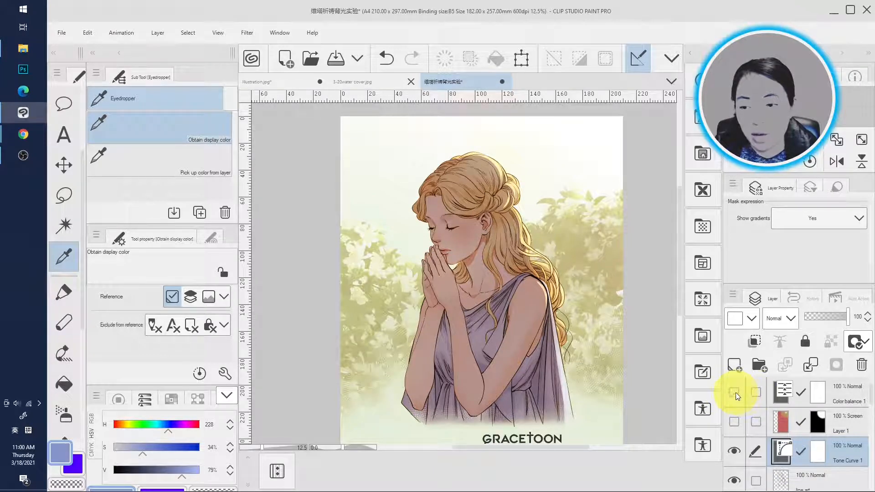
{"action": "left_click", "coordinate": [832, 398]}
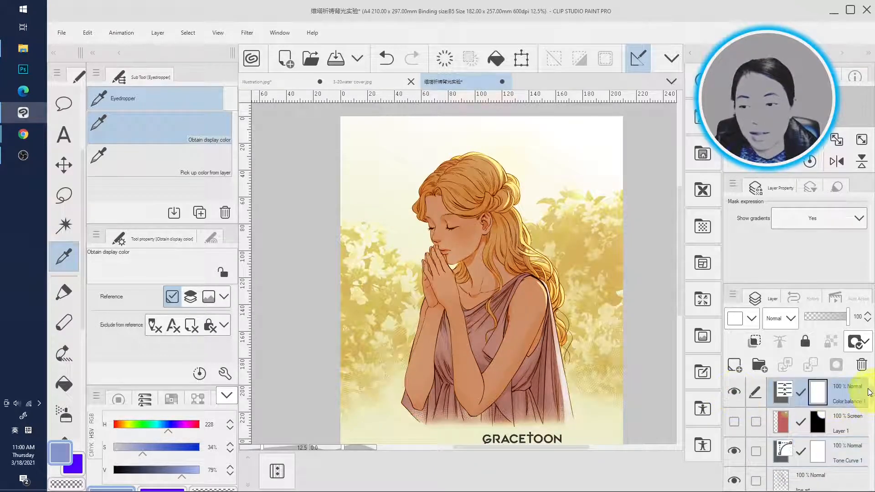
{"action": "left_click", "coordinate": [815, 393]}
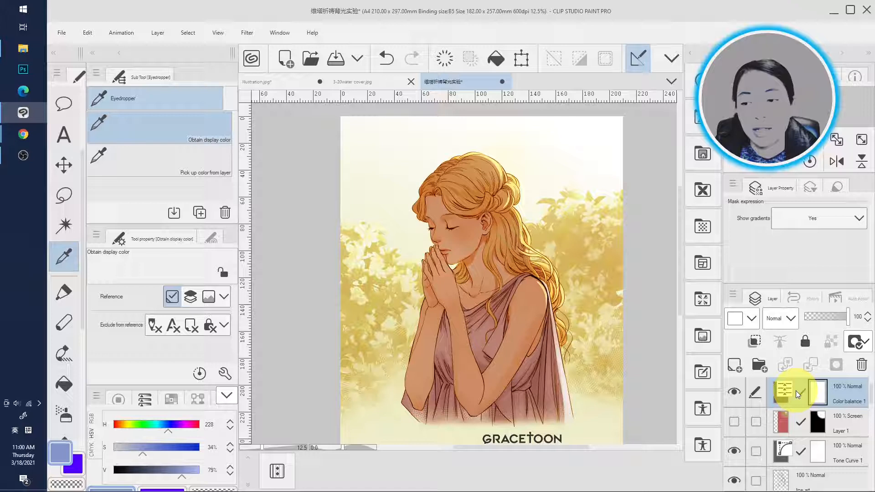
Start a new Color balance correction layer above Color balance 1 and cancel it.
{"action": "left_click", "coordinate": [153, 33]}
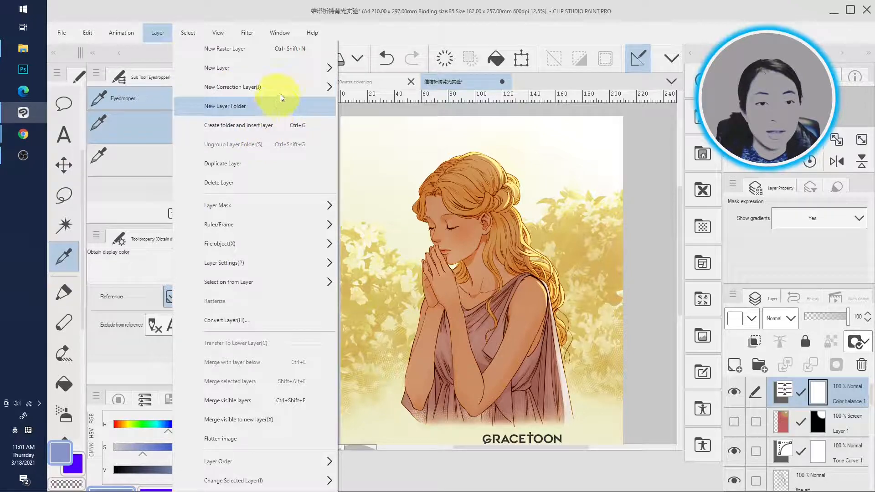
{"action": "mouse_move", "coordinate": [284, 88]}
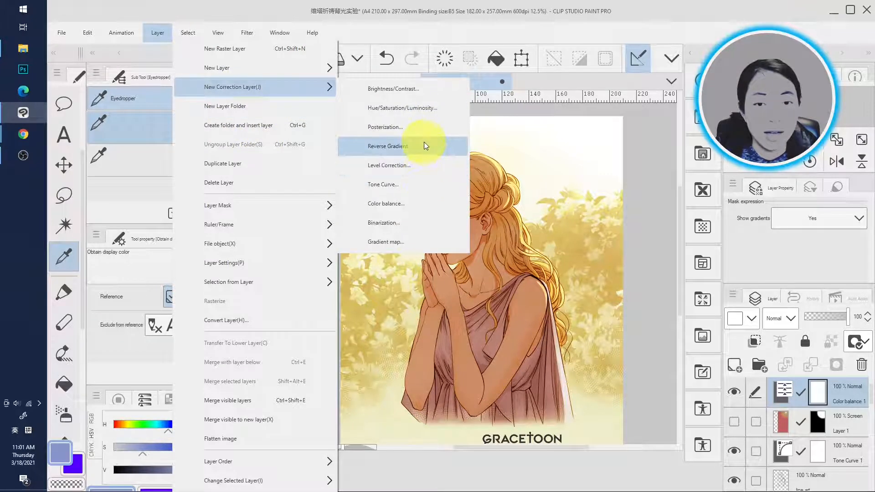
{"action": "left_click", "coordinate": [420, 199]}
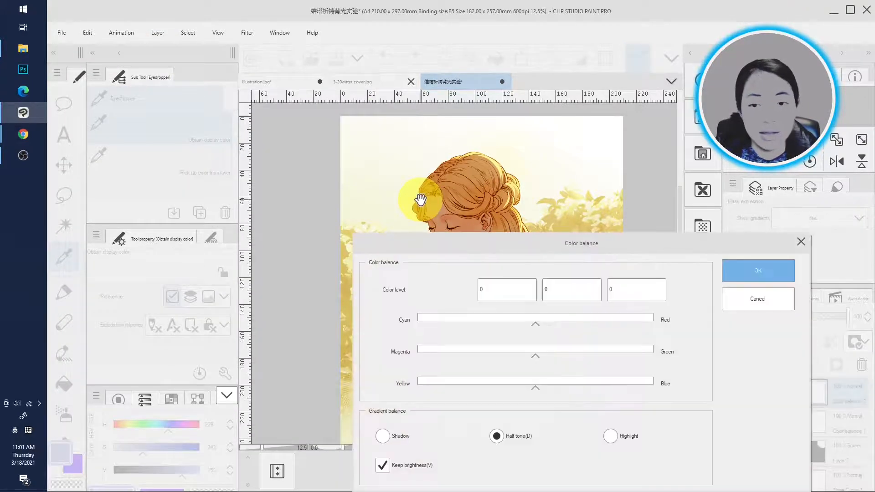
{"action": "left_click", "coordinate": [798, 241]}
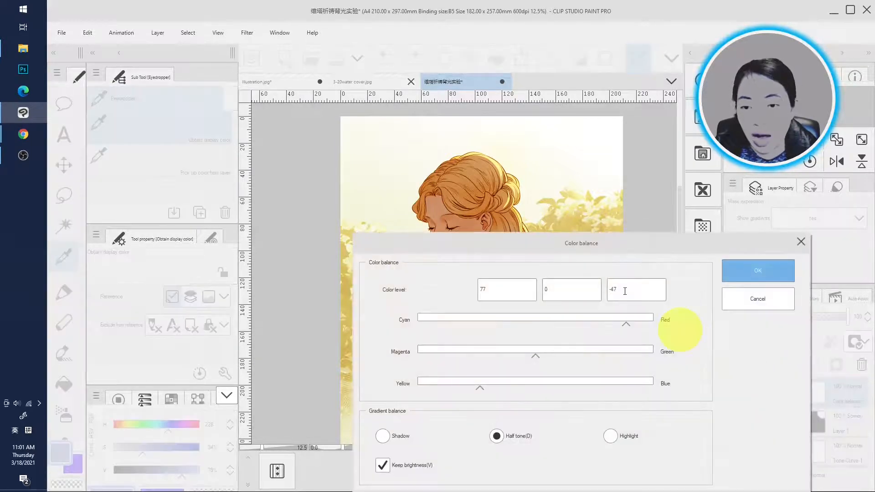
Review the color levels in the Color balance 1 settings against the artwork and close them.
{"action": "left_click_drag", "start_coordinate": [629, 250], "coordinate": [809, 157]}
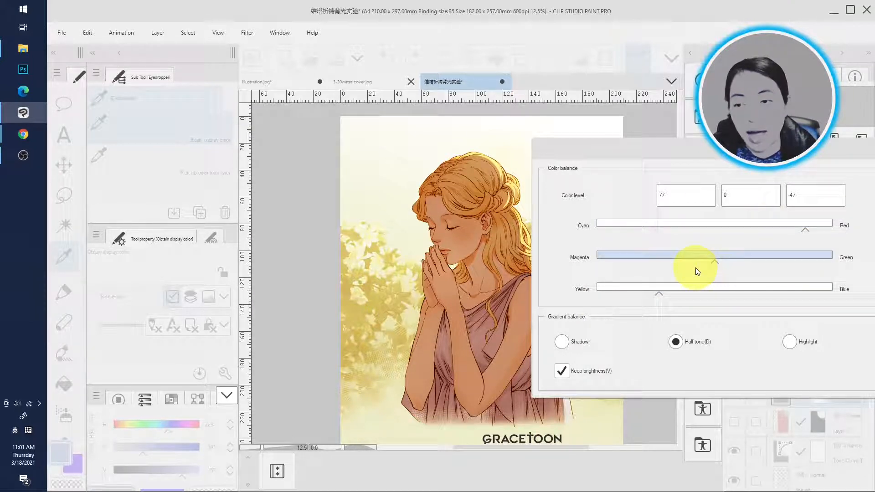
{"action": "left_click_drag", "start_coordinate": [775, 156], "coordinate": [353, 271]}
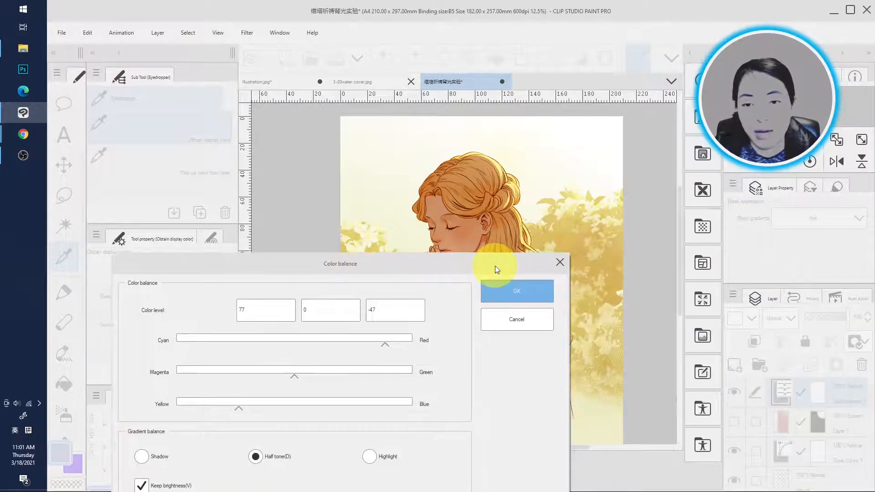
{"action": "left_click", "coordinate": [519, 300]}
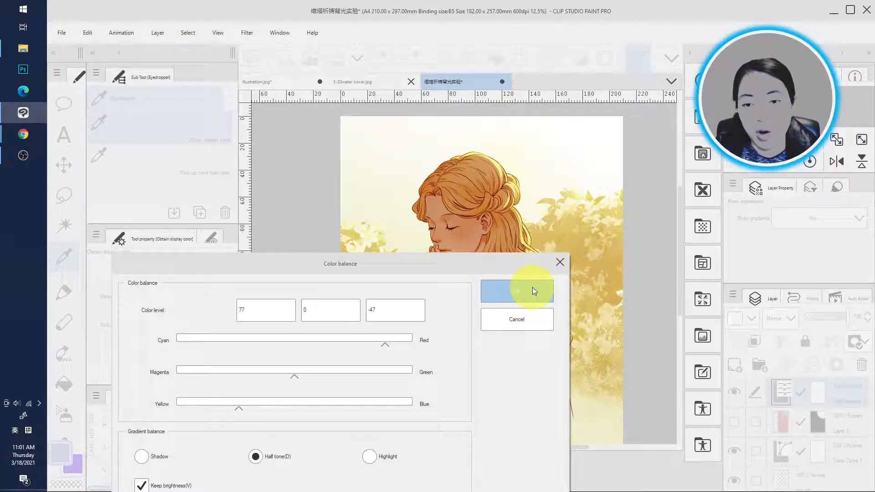
{"action": "left_click", "coordinate": [558, 262]}
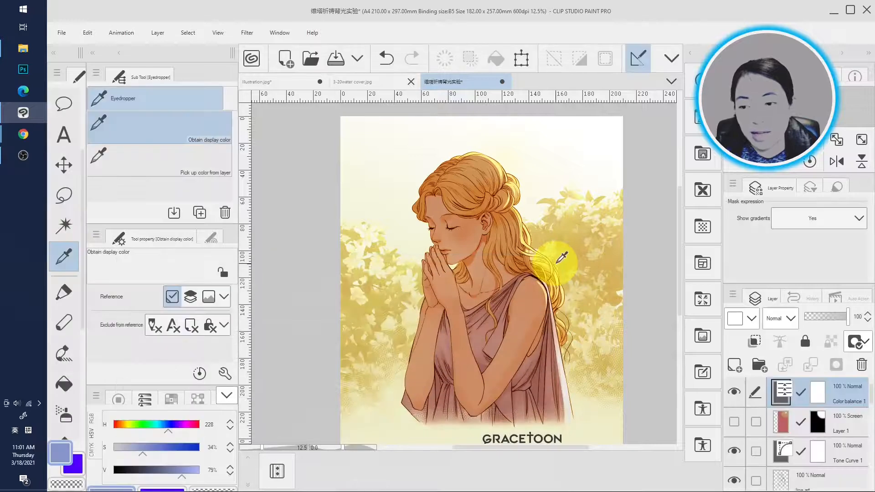
Show the Screen-mode Layer 1 below Color balance 1 and disable its layer mask to reveal the full painted area.
{"action": "left_click", "coordinate": [735, 422]}
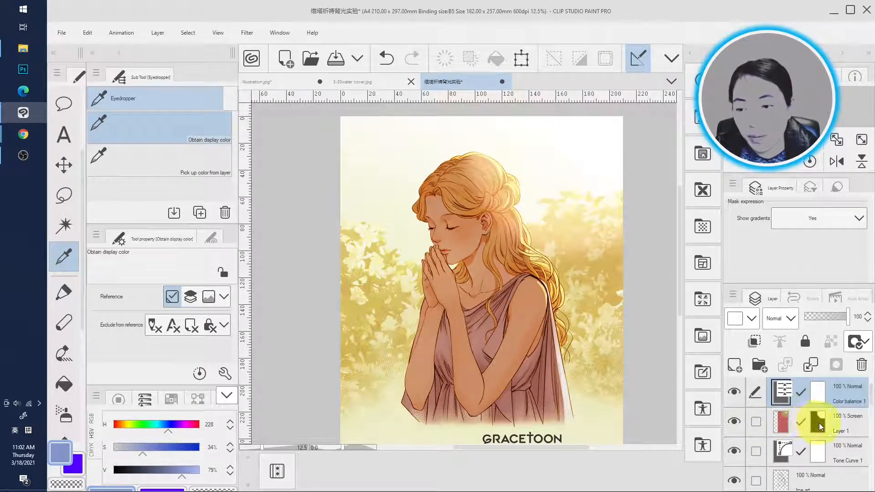
{"action": "left_click", "coordinate": [778, 425]}
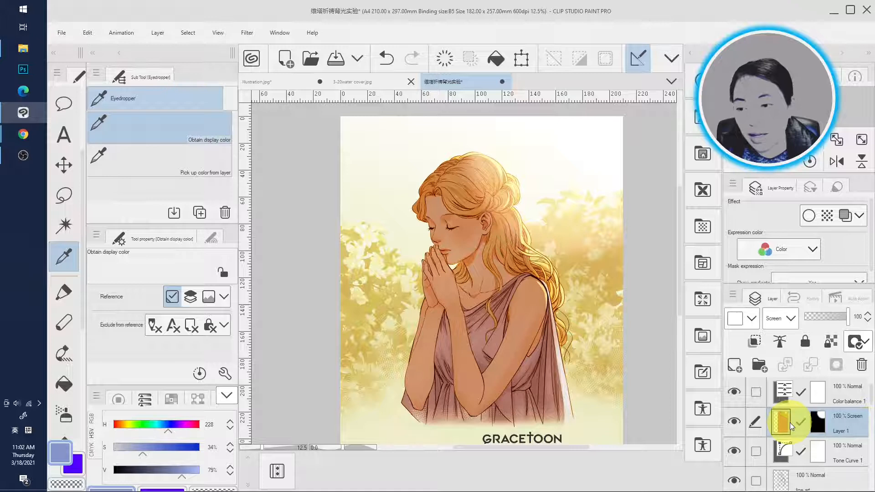
{"action": "left_click", "coordinate": [819, 424]}
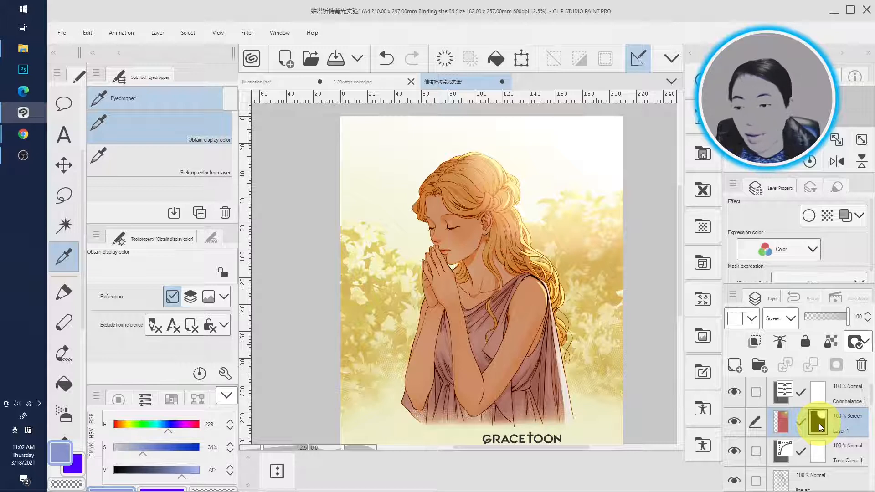
{"action": "right_click", "coordinate": [819, 422]}
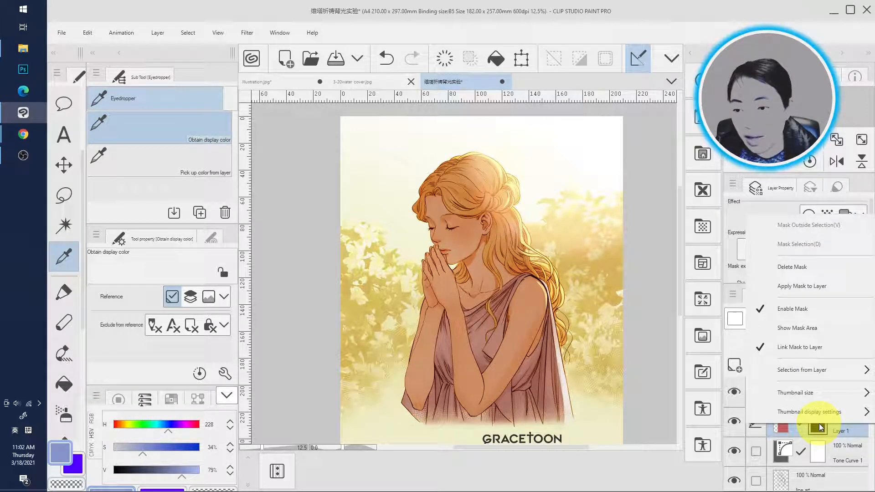
{"action": "left_click", "coordinate": [802, 312]}
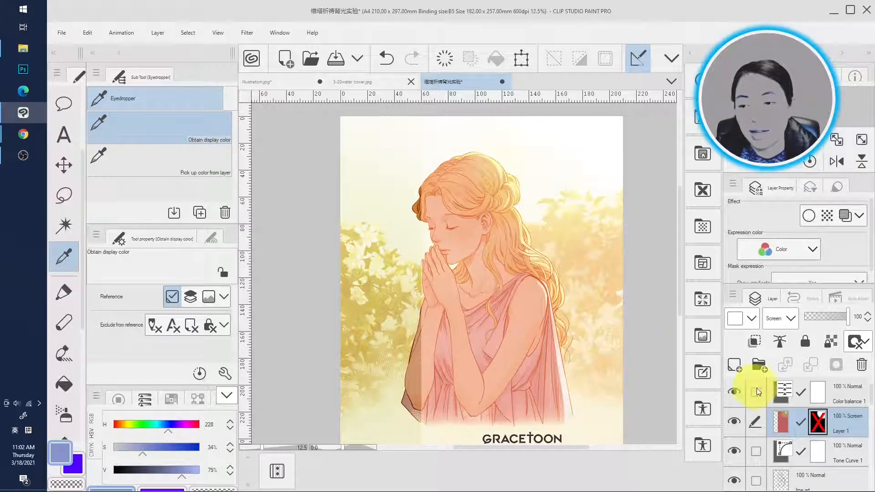
Set Layer 1's blending mode to Normal and move its radial gradient so the painted orange area covers the whole canvas.
{"action": "left_click", "coordinate": [783, 422]}
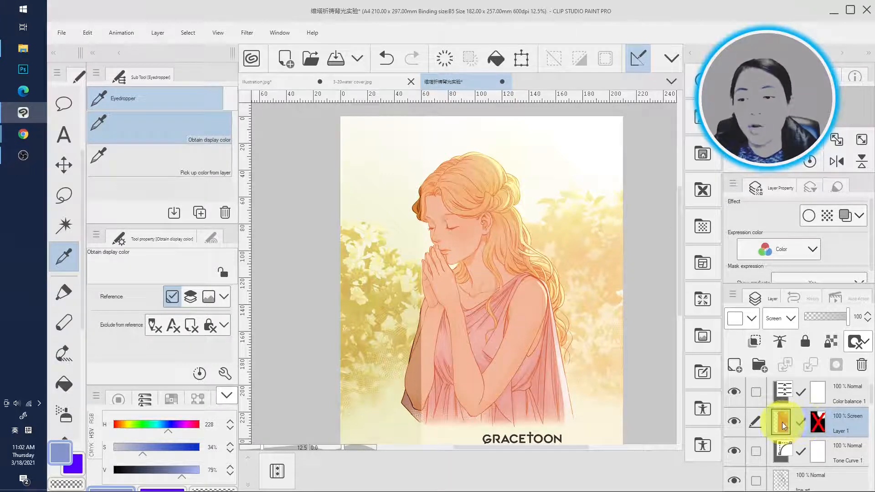
{"action": "left_click", "coordinate": [787, 324]}
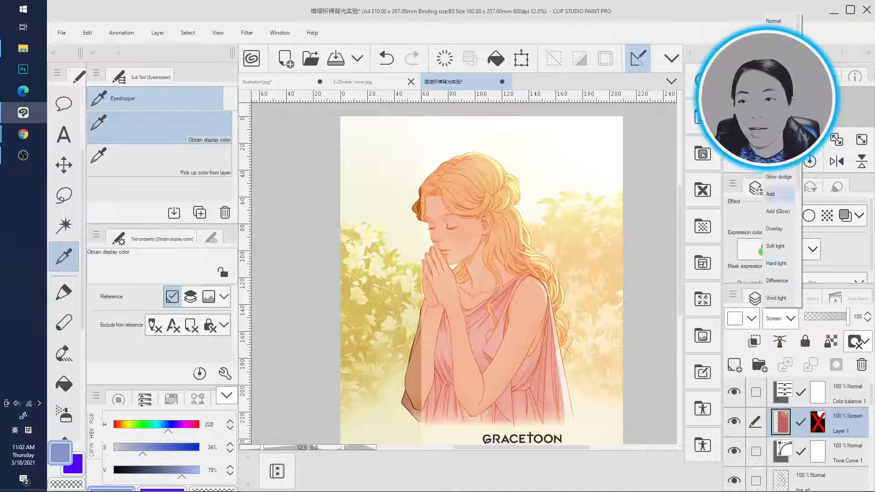
{"action": "left_click", "coordinate": [780, 17]}
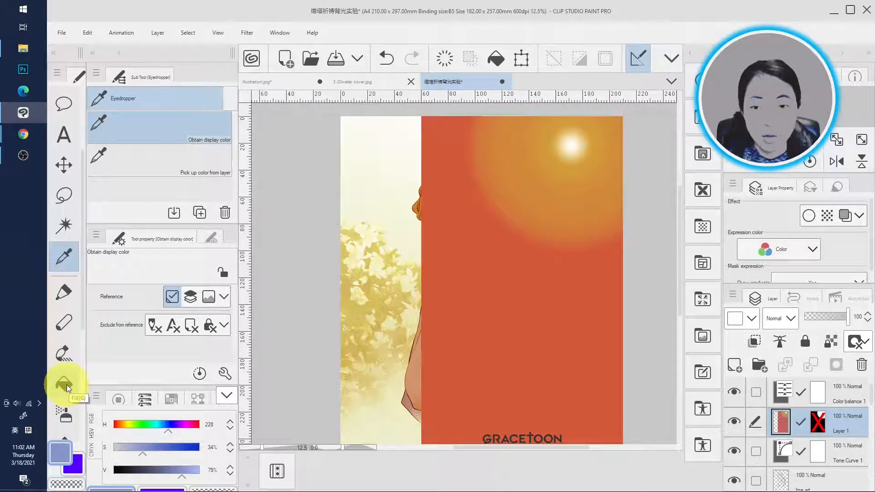
{"action": "left_click", "coordinate": [64, 165]}
{"action": "left_click_drag", "start_coordinate": [406, 201], "coordinate": [366, 261]}
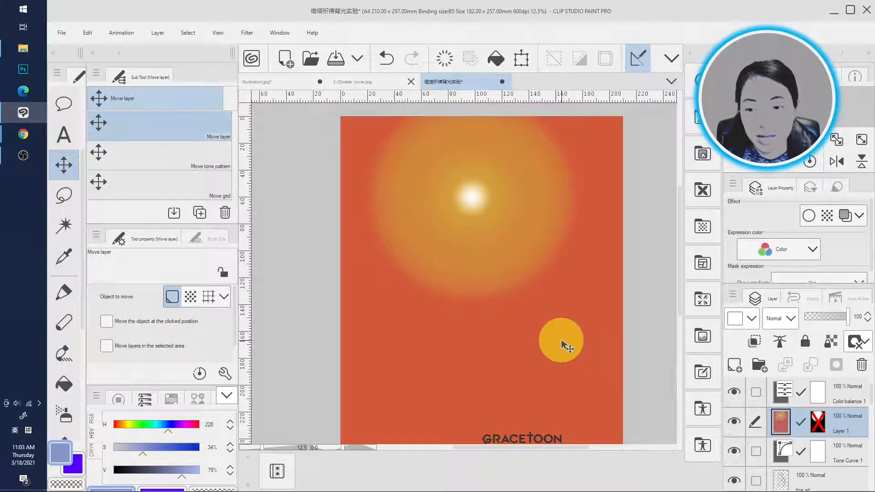
{"action": "scroll", "coordinate": [560, 339], "scroll_direction": "down", "scroll_amount": 2}
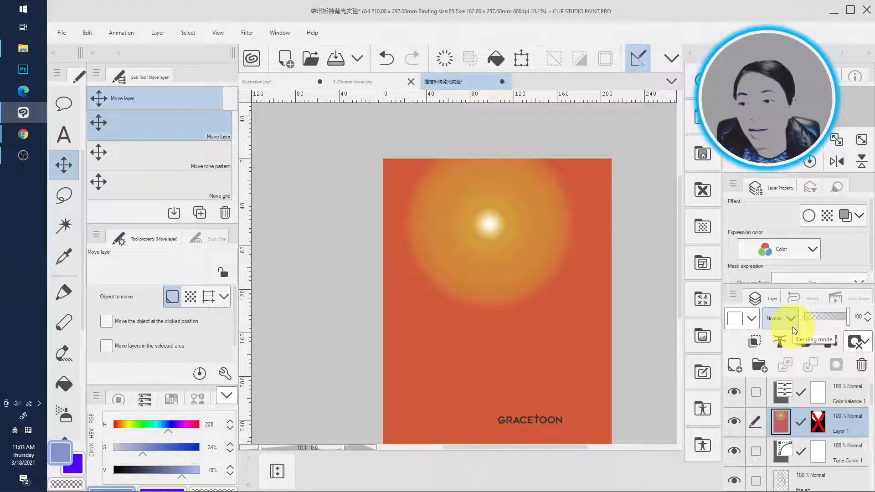
Switch to the Fill tool and look over its Refer only to editing layer settings.
{"action": "left_click", "coordinate": [63, 385]}
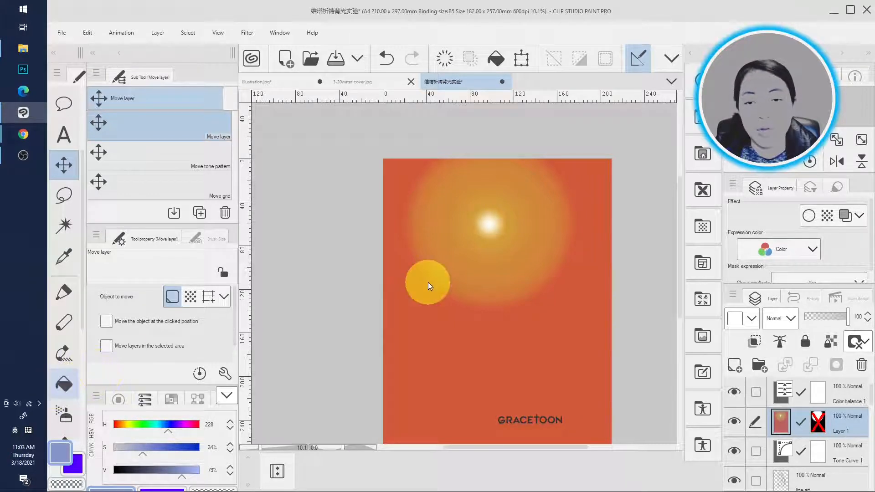
{"action": "left_click", "coordinate": [68, 382]}
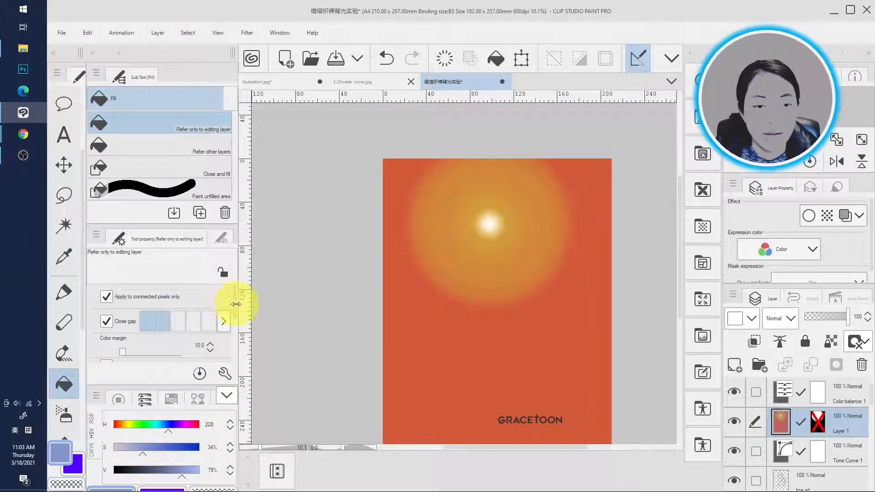
{"action": "left_click_drag", "start_coordinate": [234, 304], "coordinate": [239, 284]}
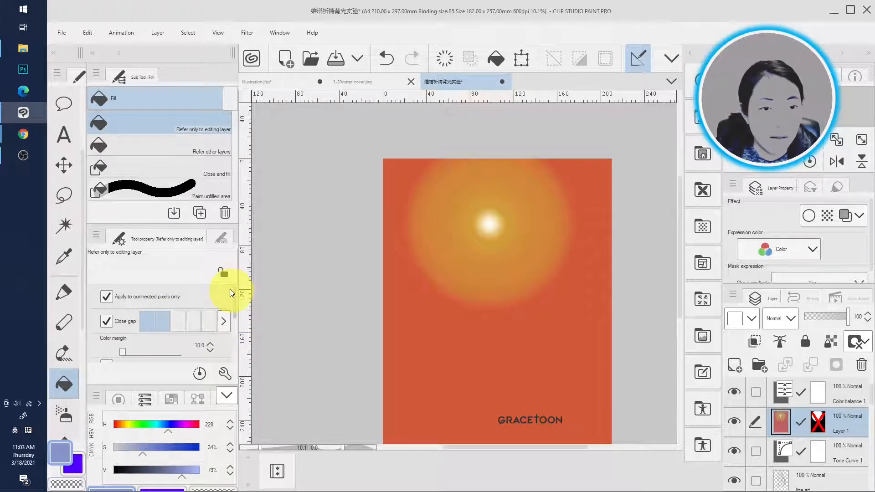
{"action": "mouse_move", "coordinate": [232, 302]}
{"action": "left_mouse_down"}
{"action": "mouse_move", "coordinate": [239, 375]}
{"action": "mouse_move", "coordinate": [232, 296]}
{"action": "left_mouse_up"}
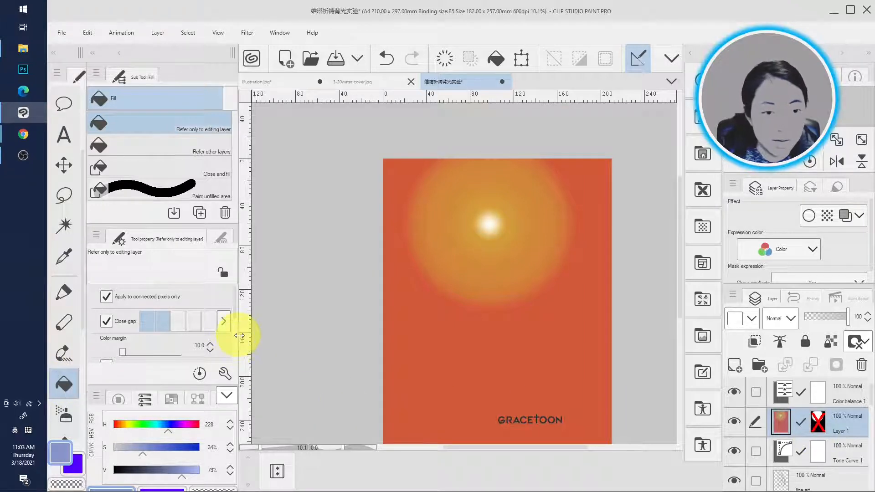
{"action": "left_click_drag", "start_coordinate": [234, 313], "coordinate": [237, 296]}
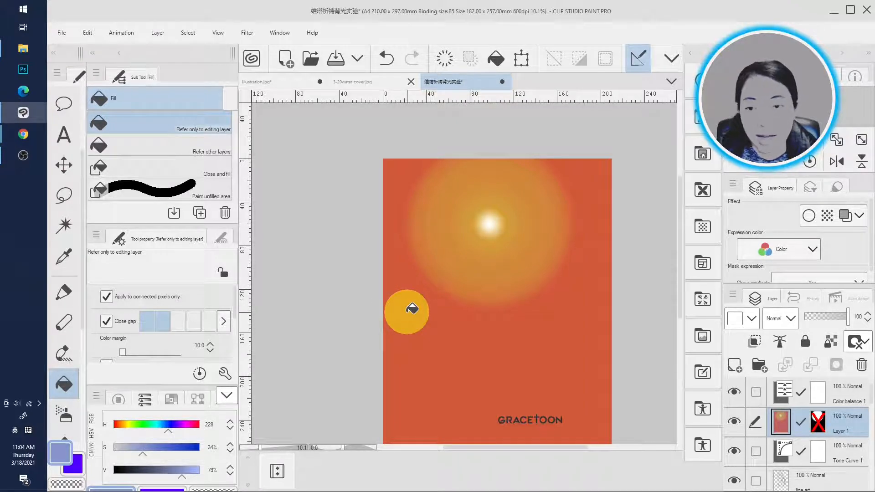
Re-enable Layer 1's circular mask, compare the mask with the painted content, and leave the layer content selected.
{"action": "left_click", "coordinate": [818, 418], "text": "shift"}
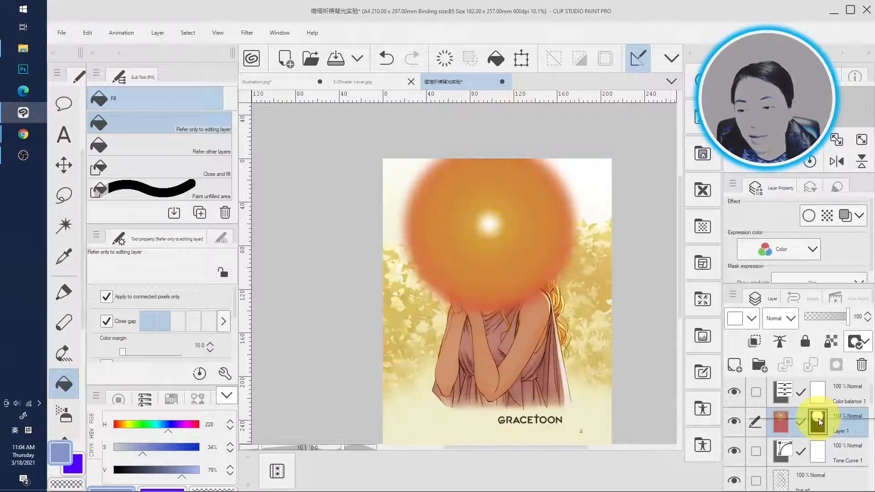
{"action": "right_click", "coordinate": [818, 418]}
{"action": "left_click", "coordinate": [824, 434]}
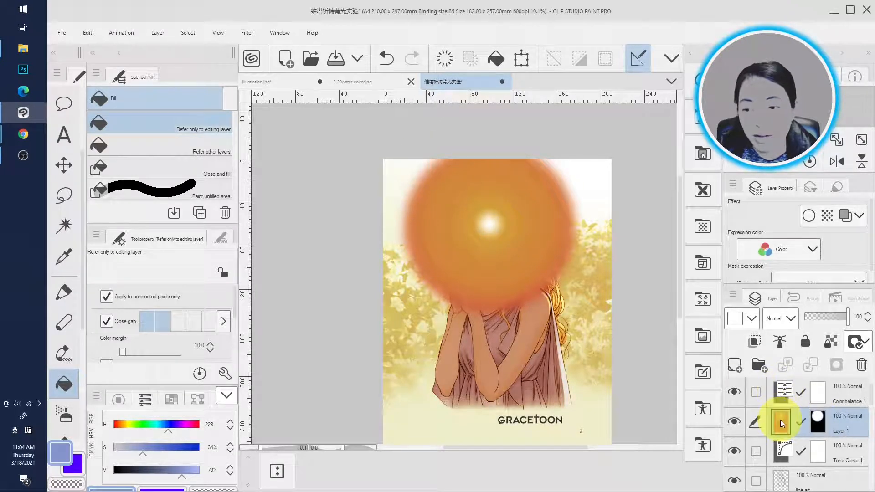
{"action": "left_click", "coordinate": [821, 425]}
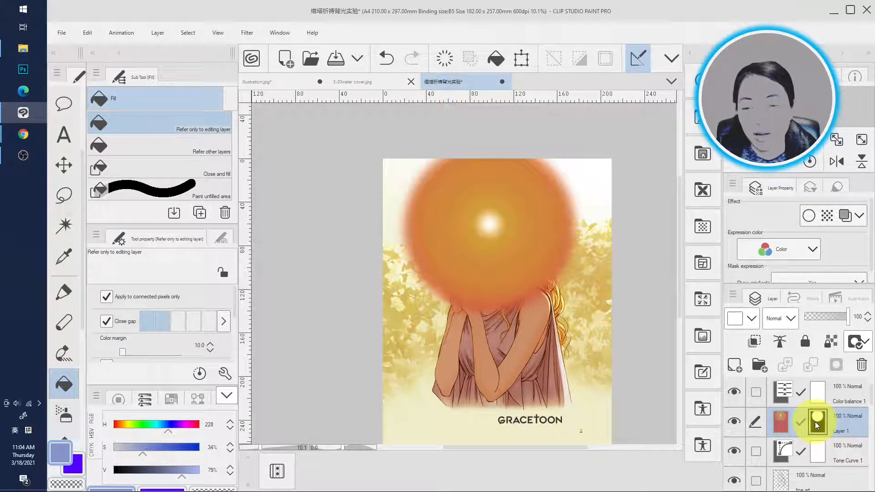
{"action": "left_click", "coordinate": [778, 425]}
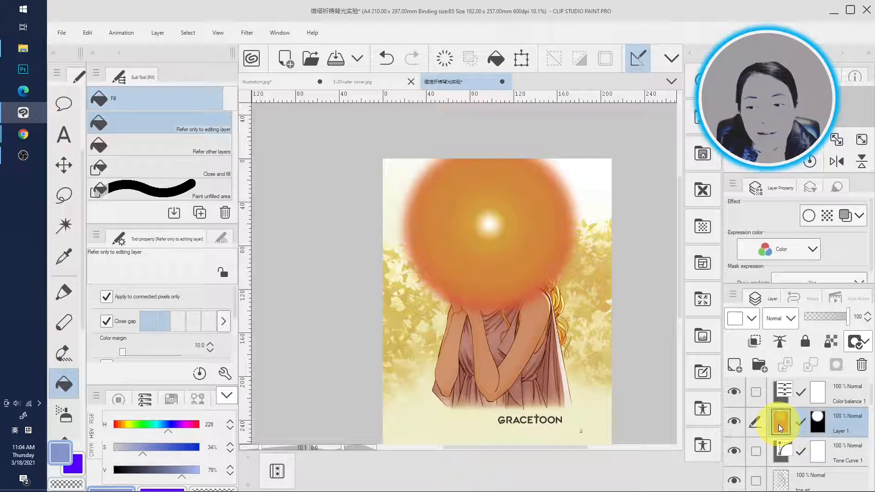
Set Layer 1's blending mode to Screen and move its glow to the upper-right background behind the figure's head.
{"action": "left_click", "coordinate": [788, 319]}
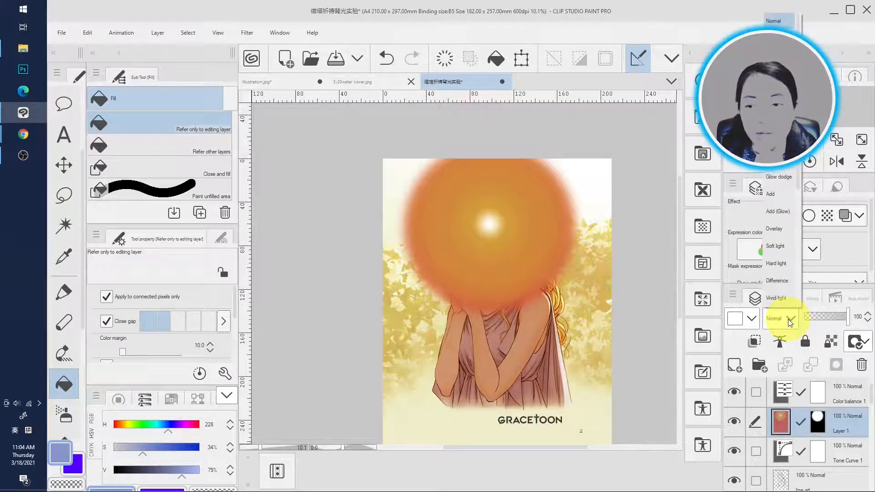
{"action": "left_click", "coordinate": [775, 143]}
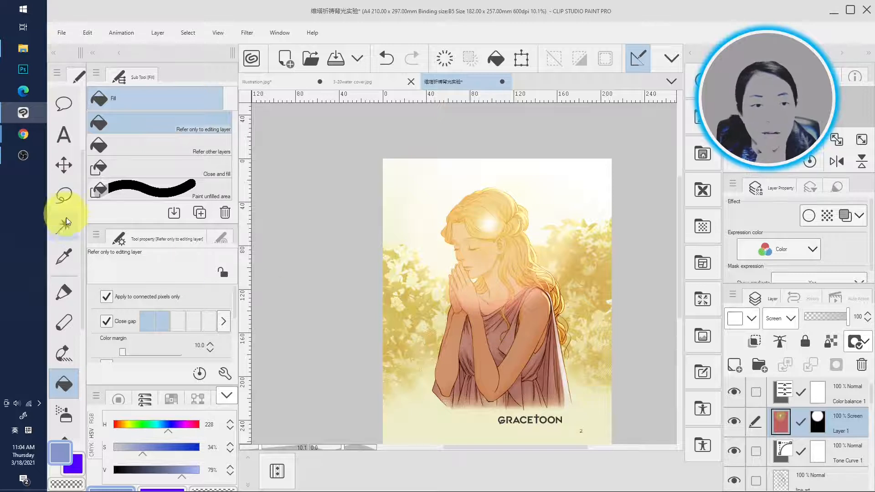
{"action": "left_click", "coordinate": [63, 172]}
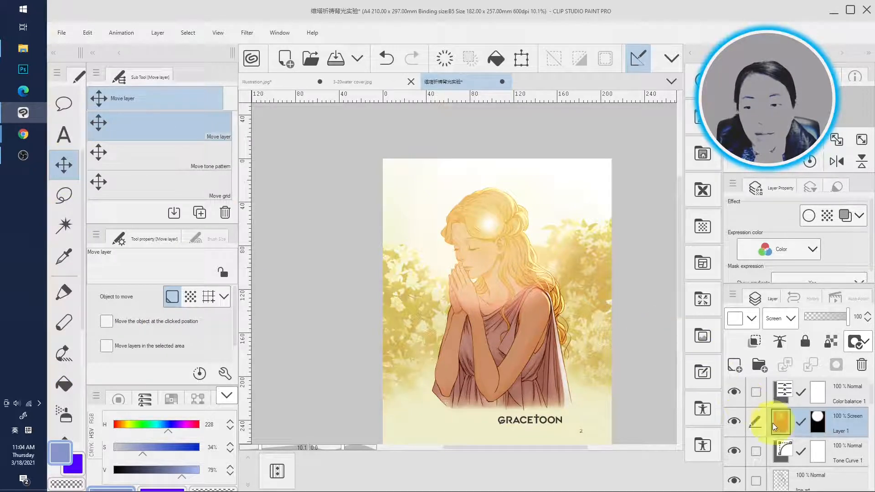
{"action": "left_click_drag", "start_coordinate": [496, 229], "coordinate": [564, 201]}
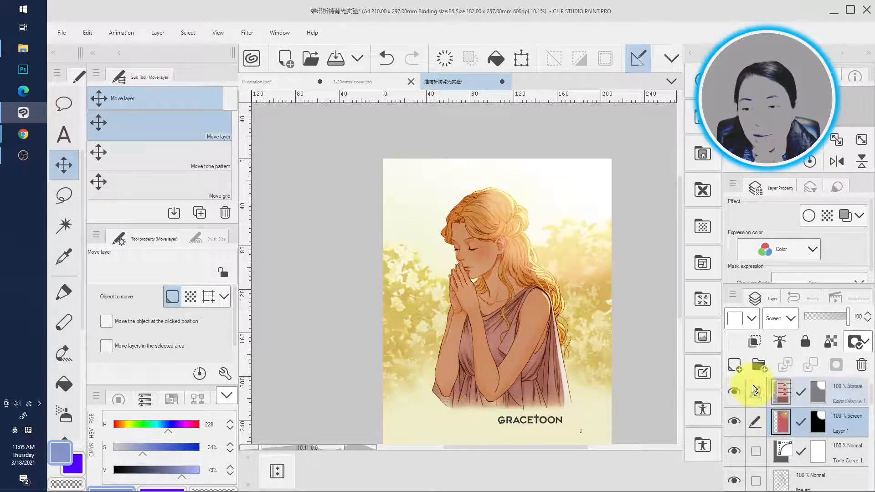
Duplicate Layer 1 and move the copy's glow down and left over the figure's face and hands.
{"action": "left_click", "coordinate": [735, 366]}
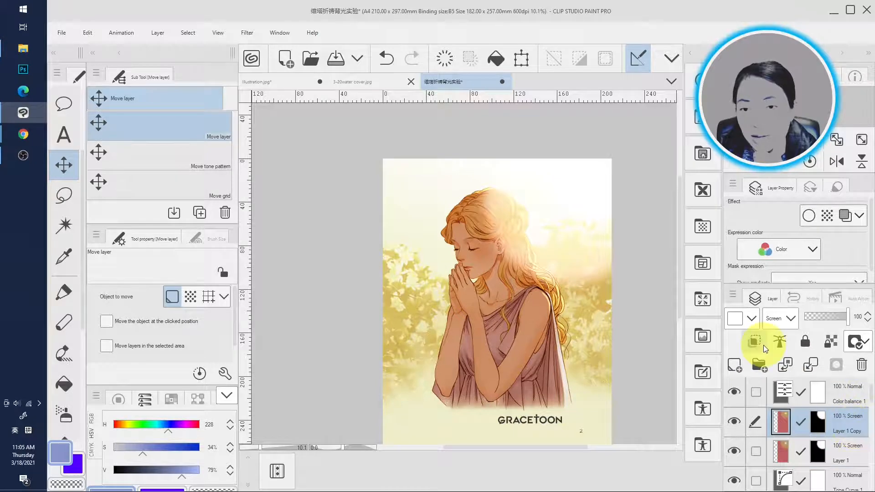
{"action": "left_click_drag", "start_coordinate": [472, 266], "coordinate": [426, 300]}
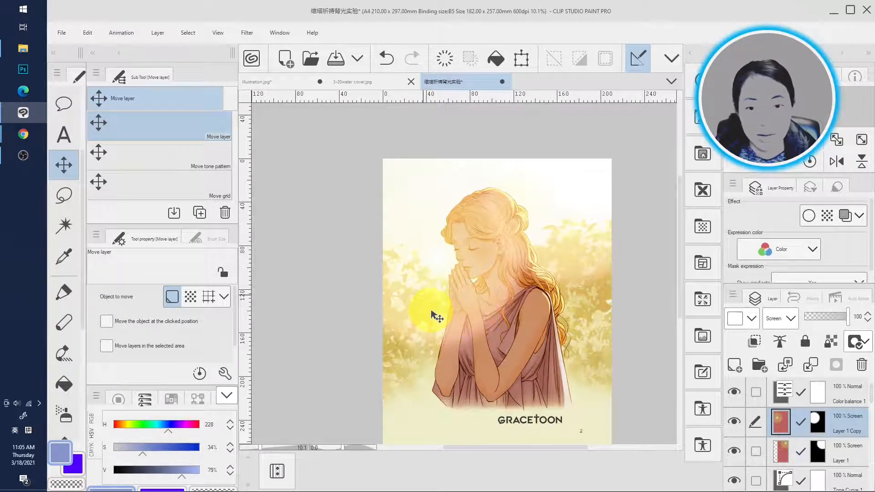
Scale Layer 1 Copy's glow down to a small spot beside the girl's face and apply the transformation.
{"action": "key", "text": "ctrl+t"}
{"action": "scroll", "coordinate": [439, 312], "scroll_direction": "down", "scroll_amount": 1}
{"action": "left_click_drag", "start_coordinate": [345, 207], "coordinate": [469, 363]}
{"action": "left_click_drag", "start_coordinate": [507, 393], "coordinate": [422, 222]}
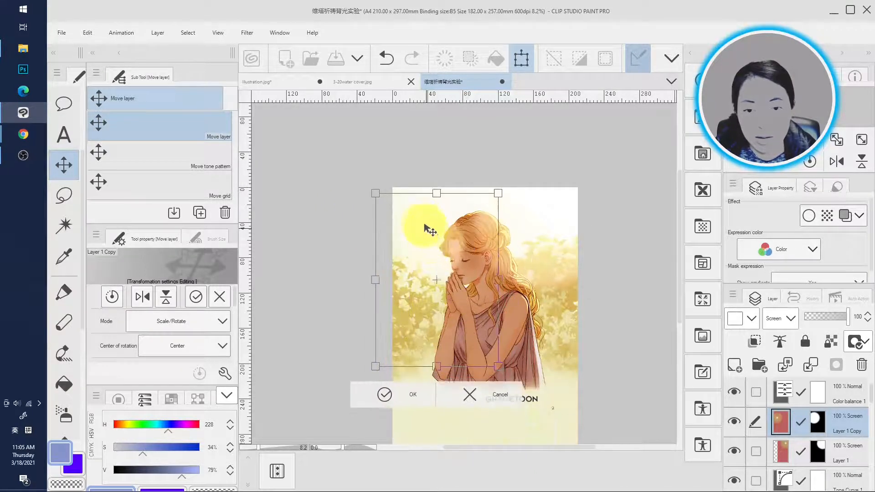
{"action": "left_click_drag", "start_coordinate": [373, 186], "coordinate": [423, 249]}
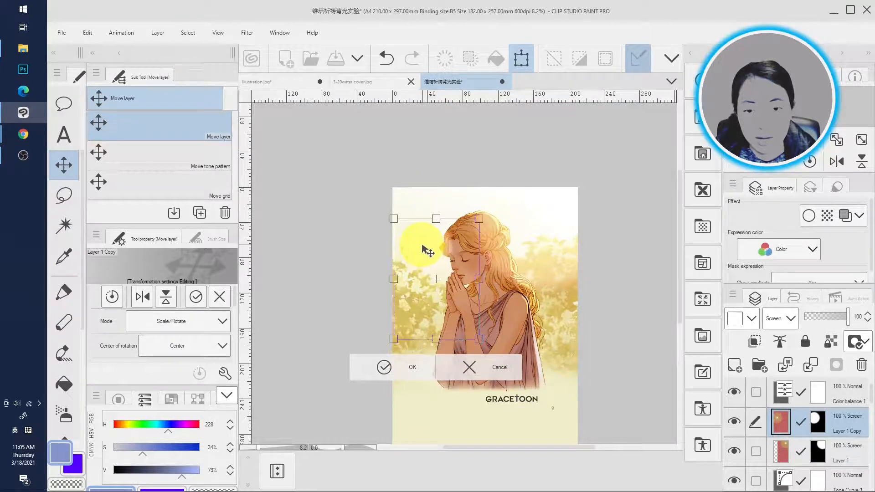
{"action": "left_click", "coordinate": [811, 482]}
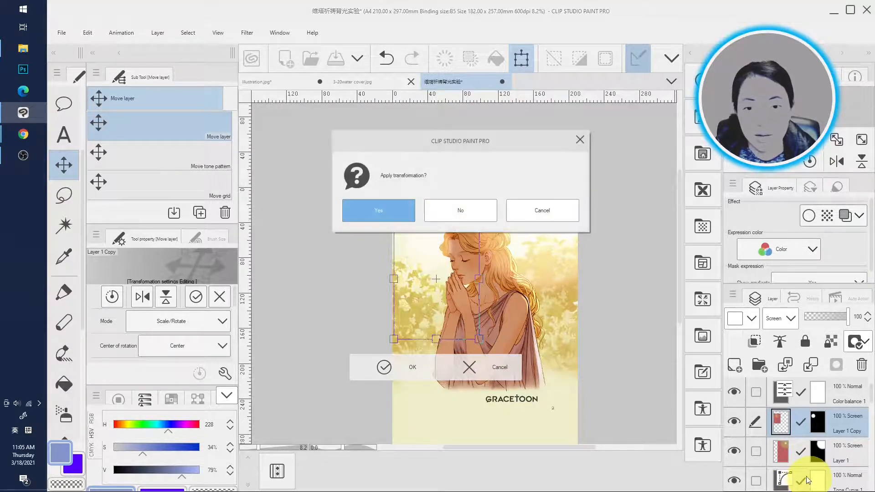
{"action": "left_click", "coordinate": [387, 211]}
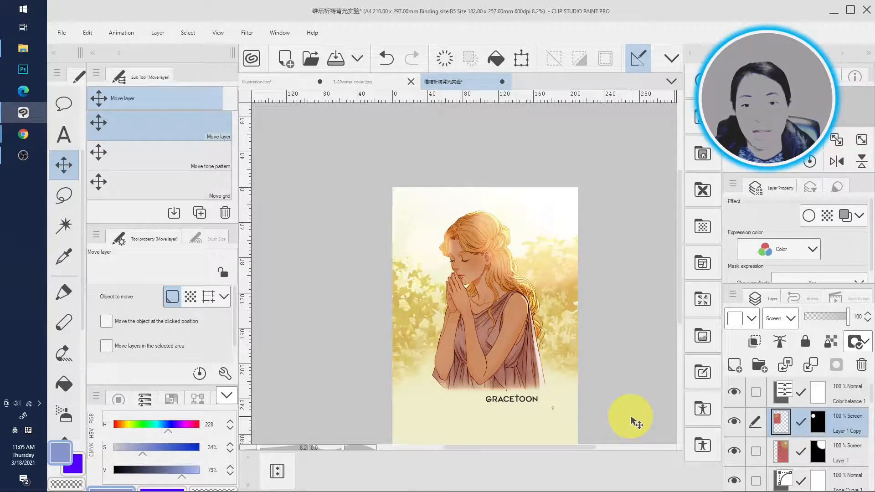
{"action": "scroll", "coordinate": [631, 420], "scroll_direction": "up", "scroll_amount": 1}
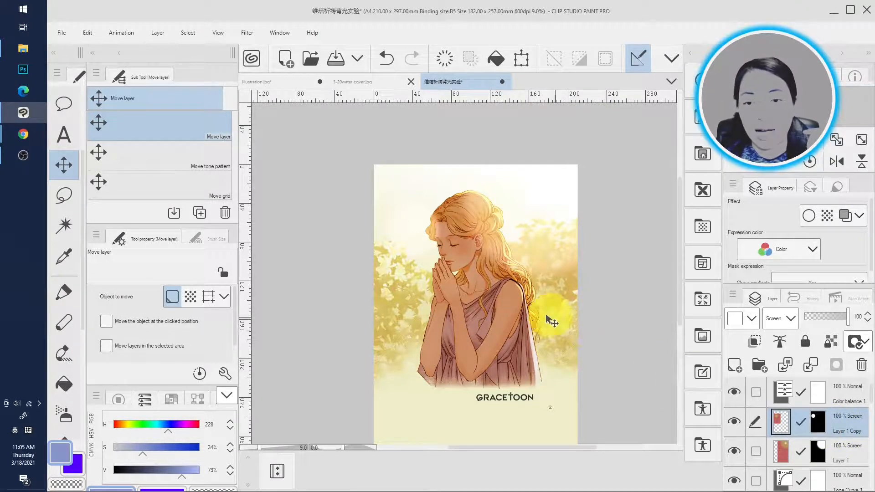
{"action": "scroll", "coordinate": [529, 319], "scroll_direction": "up", "scroll_amount": 1}
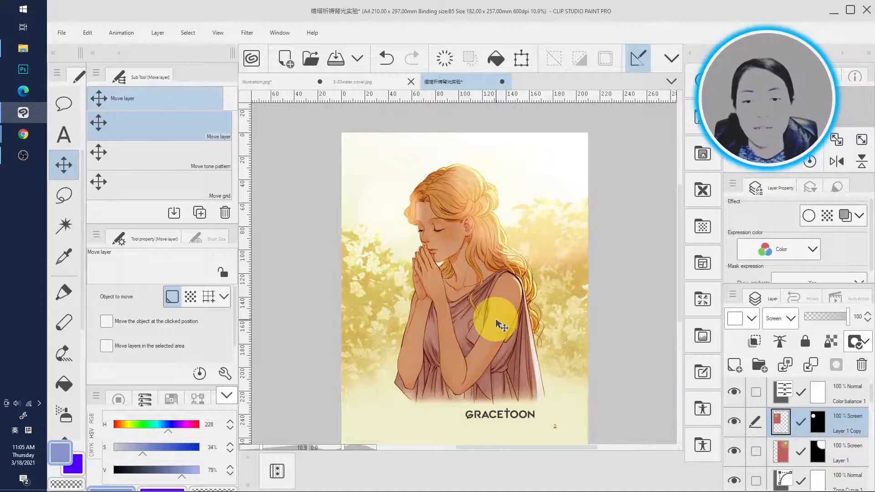
{"action": "scroll", "coordinate": [499, 324], "scroll_direction": "down", "scroll_amount": 1}
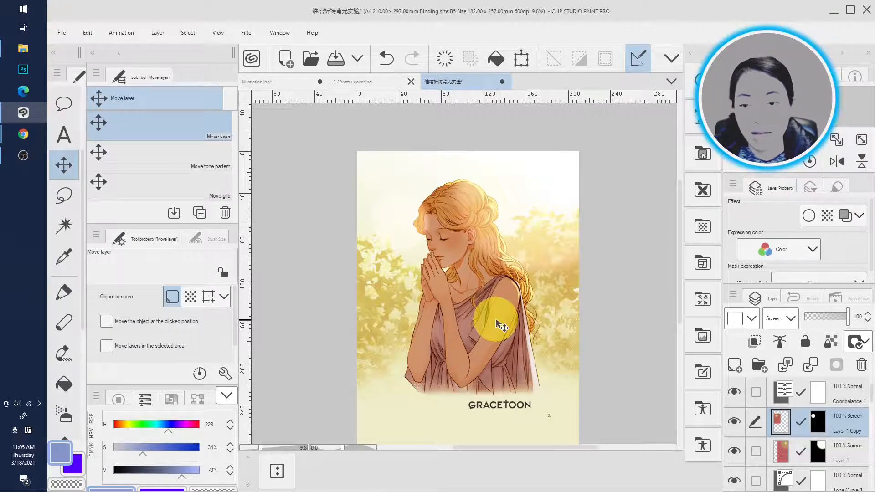
Hide the effect layers Layer 1 Copy, Layer 1, Tone Curve 1, Color balance 1 and the Multiply layer dark.
{"action": "scroll", "coordinate": [777, 411], "scroll_direction": "down", "scroll_amount": 5}
{"action": "scroll", "coordinate": [751, 421], "scroll_direction": "up", "scroll_amount": 5}
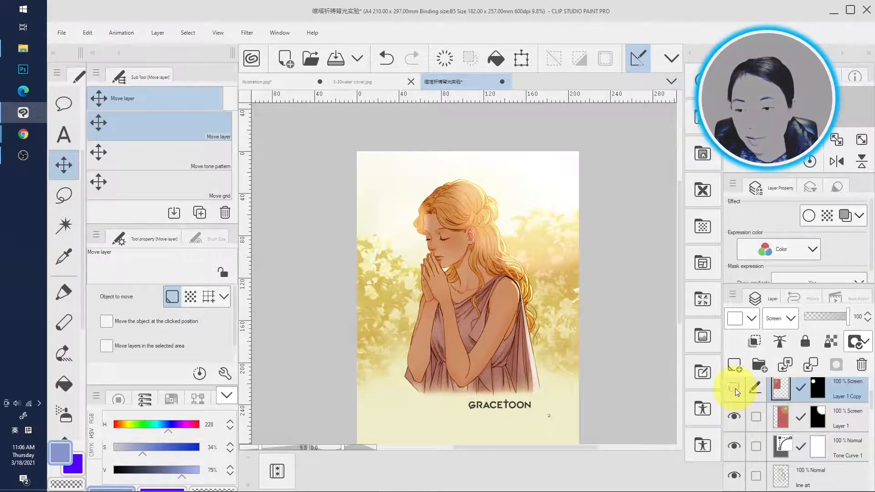
{"action": "left_click", "coordinate": [734, 388]}
{"action": "left_click", "coordinate": [734, 417]}
{"action": "scroll", "coordinate": [757, 438], "scroll_direction": "down", "scroll_amount": 2}
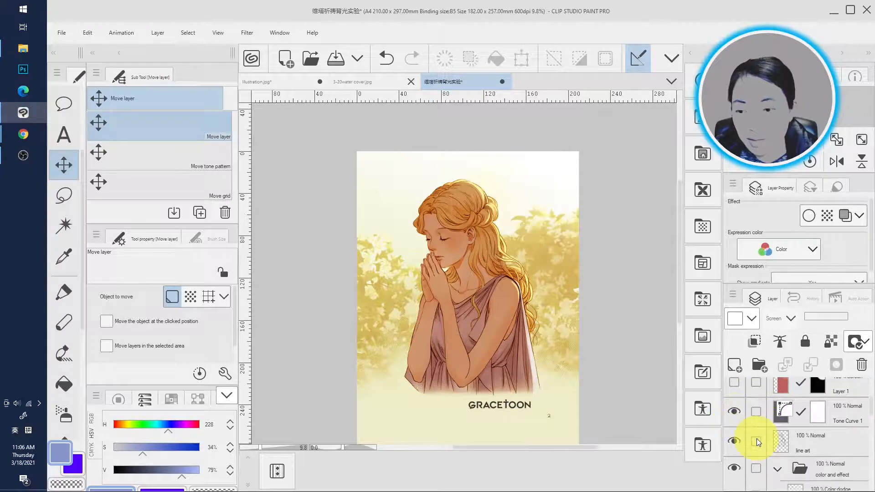
{"action": "left_click", "coordinate": [735, 403]}
{"action": "scroll", "coordinate": [754, 417], "scroll_direction": "up", "scroll_amount": 2}
{"action": "scroll", "coordinate": [757, 418], "scroll_direction": "up", "scroll_amount": 1}
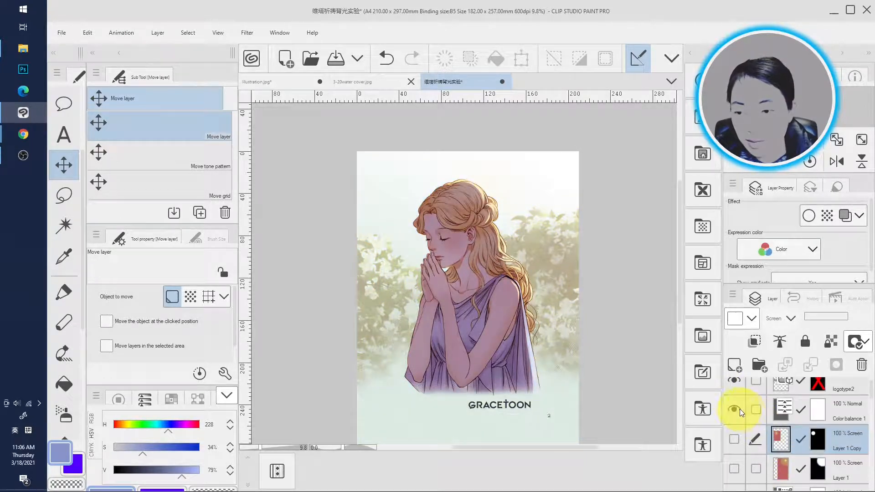
{"action": "left_click", "coordinate": [737, 408]}
{"action": "scroll", "coordinate": [772, 436], "scroll_direction": "down", "scroll_amount": 6}
{"action": "scroll", "coordinate": [772, 436], "scroll_direction": "down", "scroll_amount": 1}
{"action": "left_click", "coordinate": [739, 403]}
Show the Multiply layer dark above the girl color folder and select it.
{"action": "scroll", "coordinate": [739, 404], "scroll_direction": "down", "scroll_amount": 2}
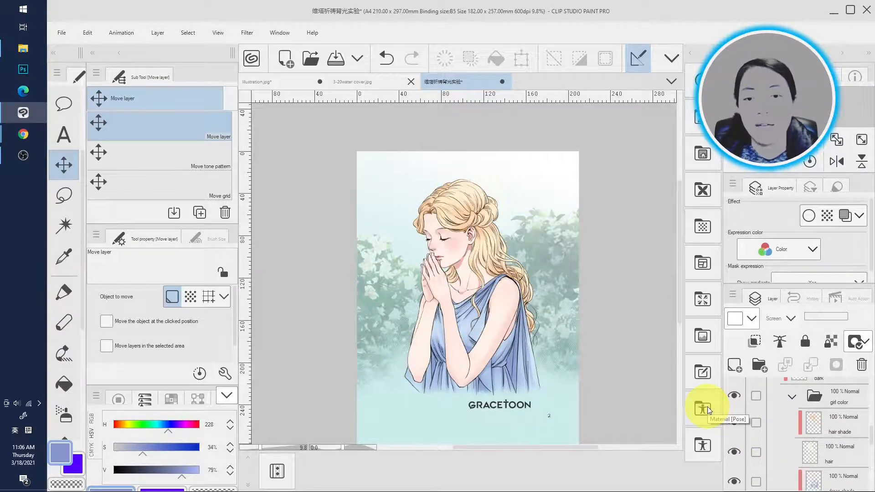
{"action": "scroll", "coordinate": [790, 449], "scroll_direction": "up", "scroll_amount": 1}
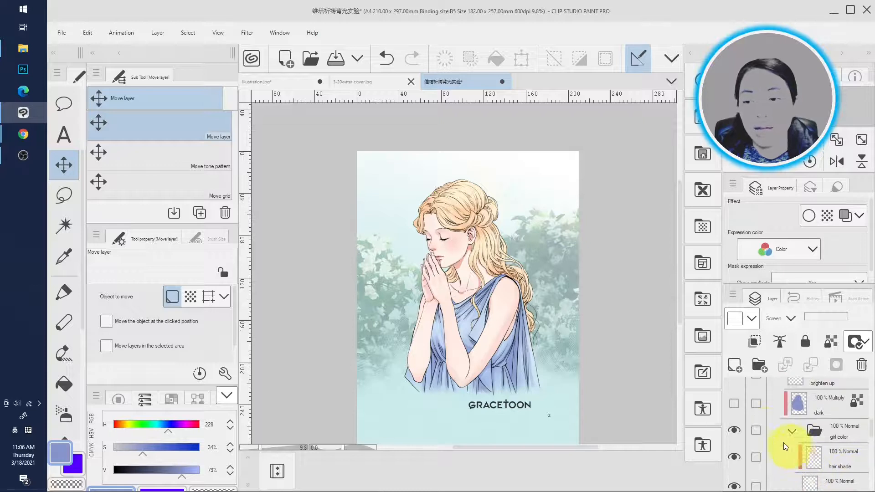
{"action": "left_click", "coordinate": [734, 403]}
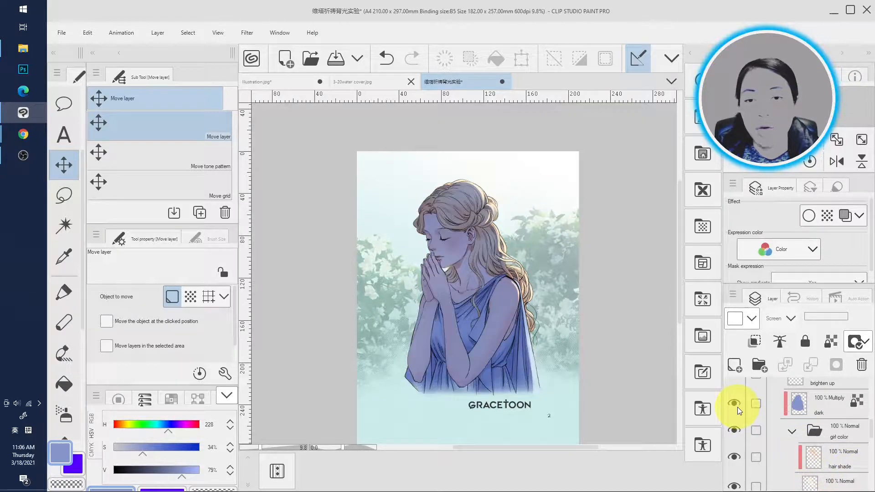
{"action": "left_click", "coordinate": [835, 414]}
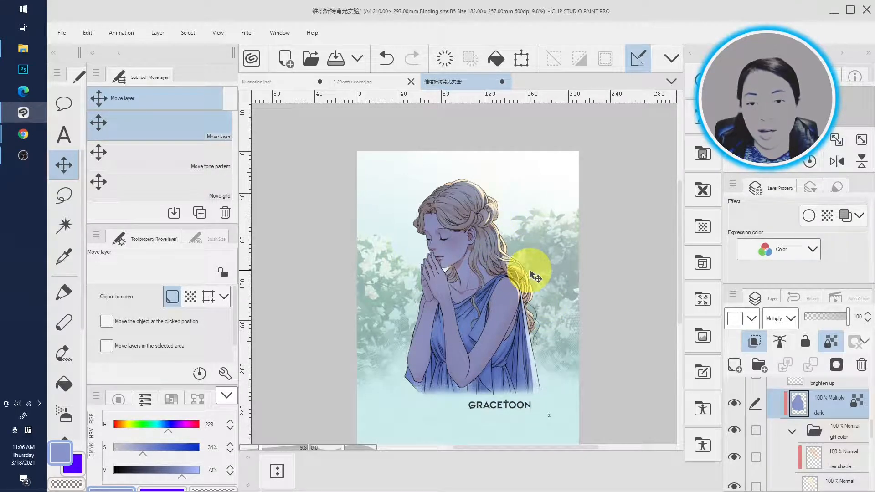
{"action": "scroll", "coordinate": [829, 424], "scroll_direction": "up", "scroll_amount": 3}
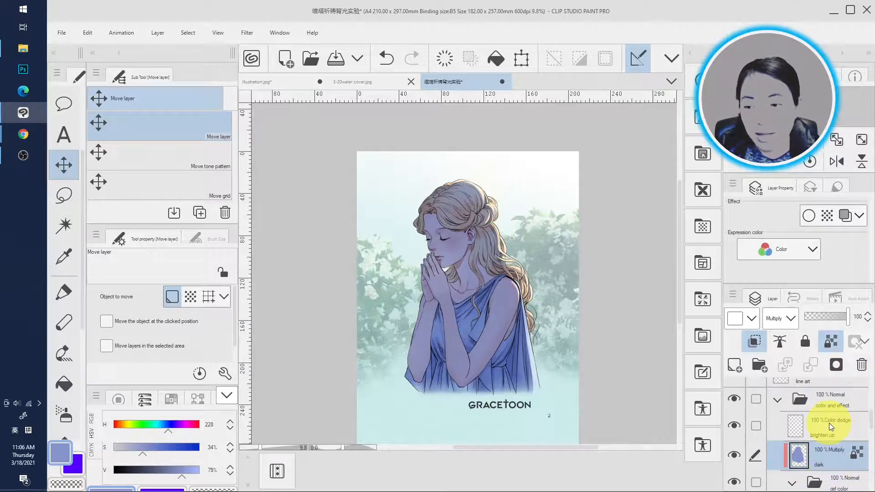
Show the correction layers Tone Curve 1 and Color balance 1, and select Color balance 1.
{"action": "scroll", "coordinate": [838, 435], "scroll_direction": "up", "scroll_amount": 1}
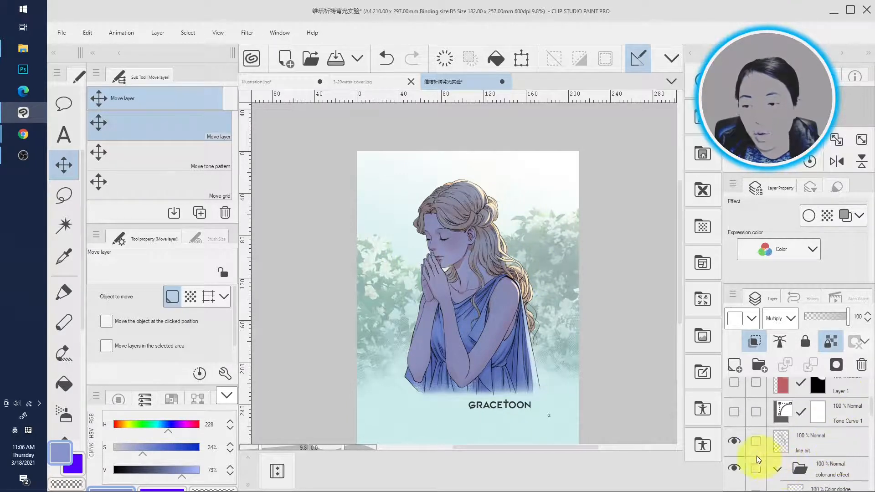
{"action": "left_click", "coordinate": [735, 412]}
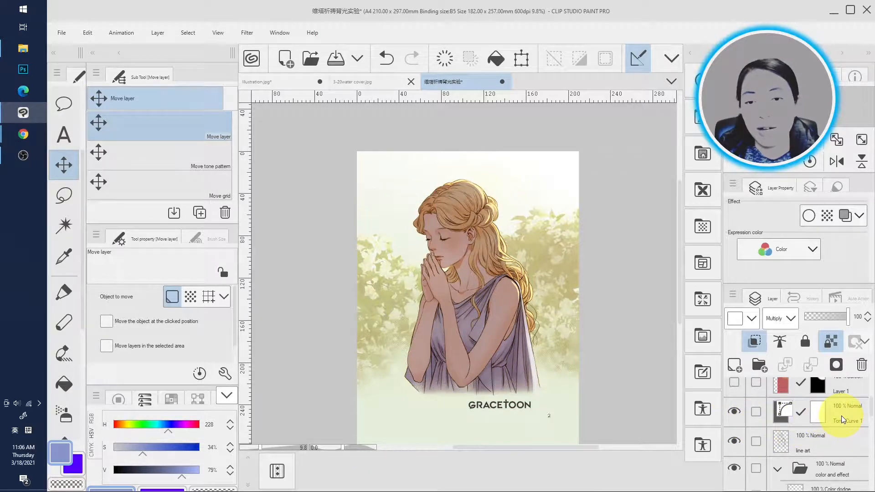
{"action": "scroll", "coordinate": [841, 415], "scroll_direction": "up", "scroll_amount": 1}
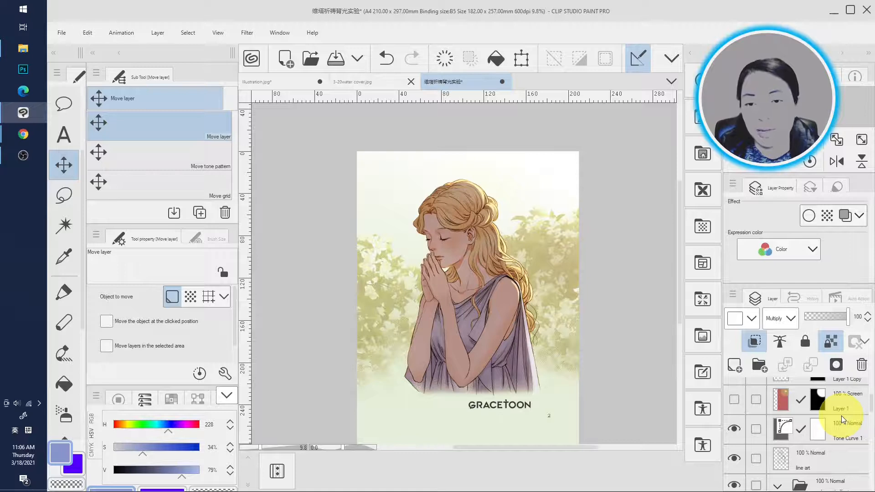
{"action": "scroll", "coordinate": [841, 415], "scroll_direction": "up", "scroll_amount": 1}
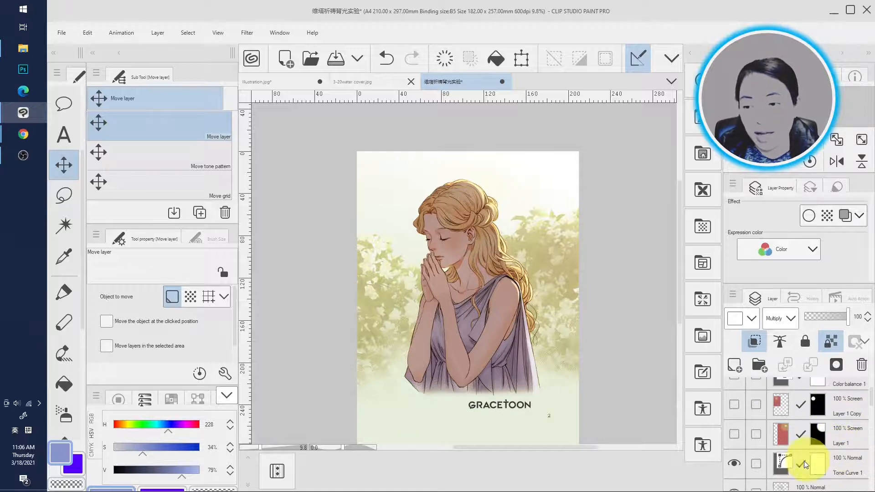
{"action": "scroll", "coordinate": [772, 462], "scroll_direction": "up", "scroll_amount": 1}
{"action": "left_click", "coordinate": [731, 392]}
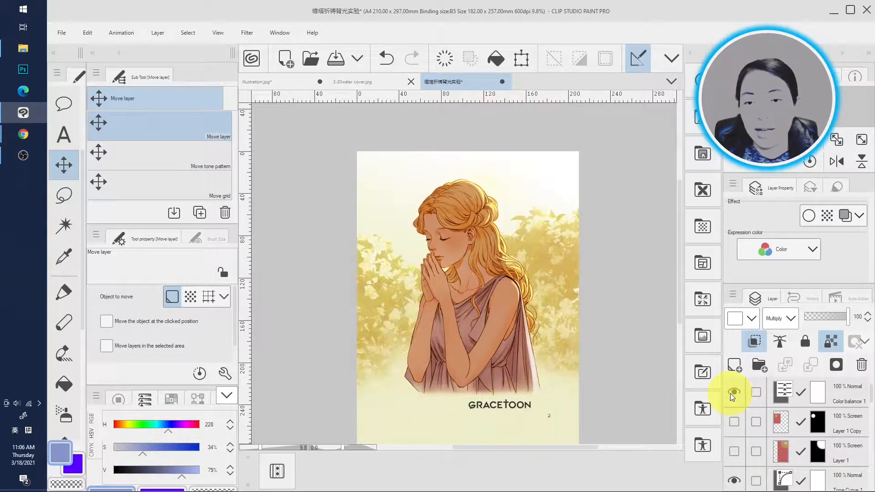
{"action": "left_click", "coordinate": [846, 396]}
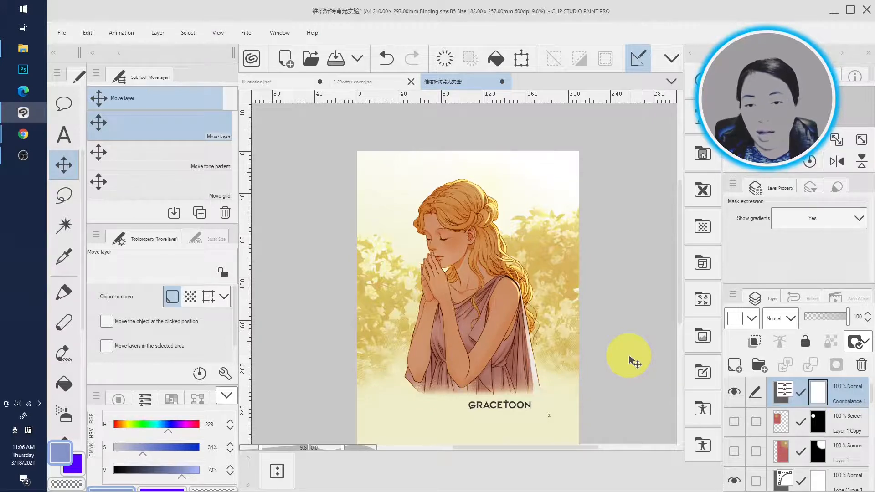
Show the Screen glow layers Layer 1 and Layer 1 Copy over the illustration.
{"action": "left_click", "coordinate": [734, 451]}
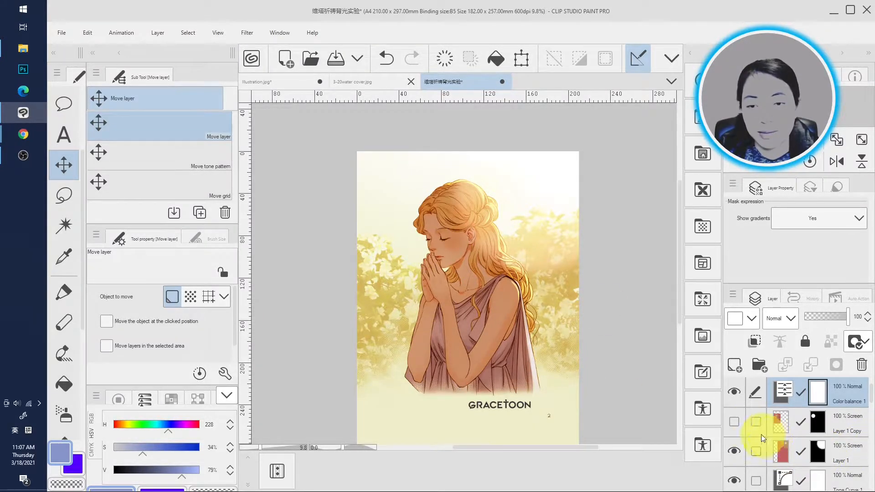
{"action": "left_click", "coordinate": [733, 421]}
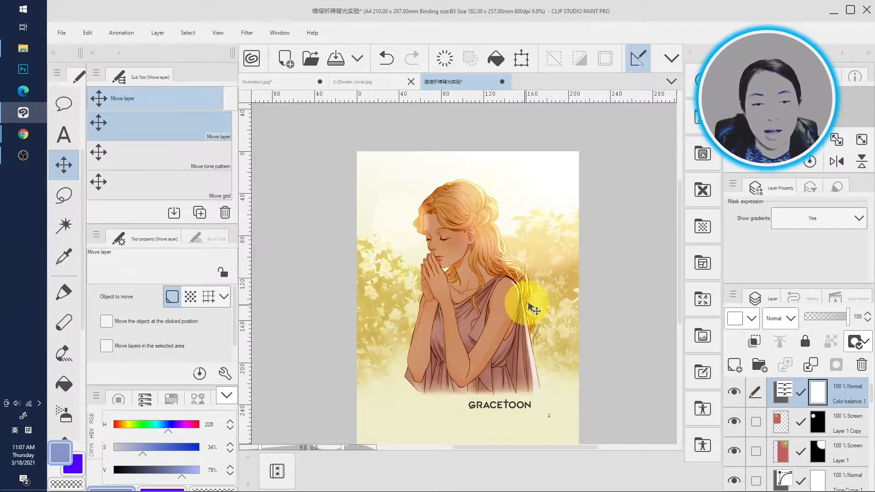
{"action": "scroll", "coordinate": [543, 332], "scroll_direction": "up", "scroll_amount": 2}
{"action": "left_click_drag", "start_coordinate": [678, 271], "coordinate": [682, 258]}
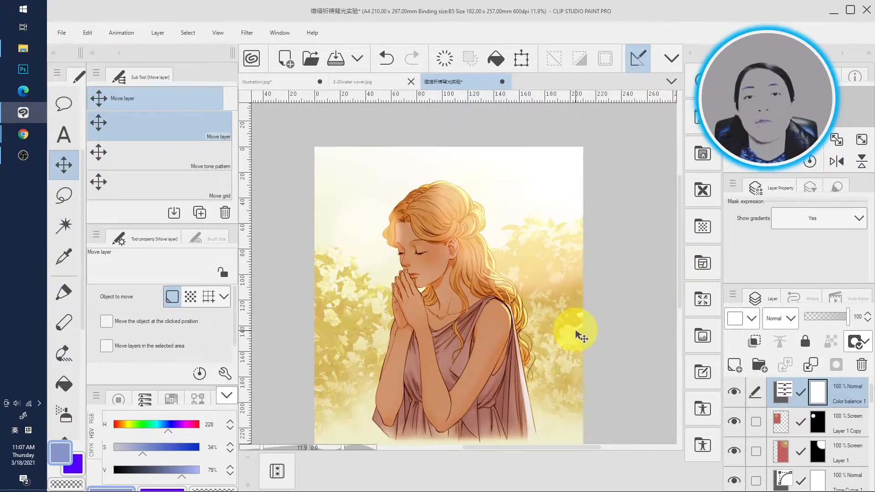